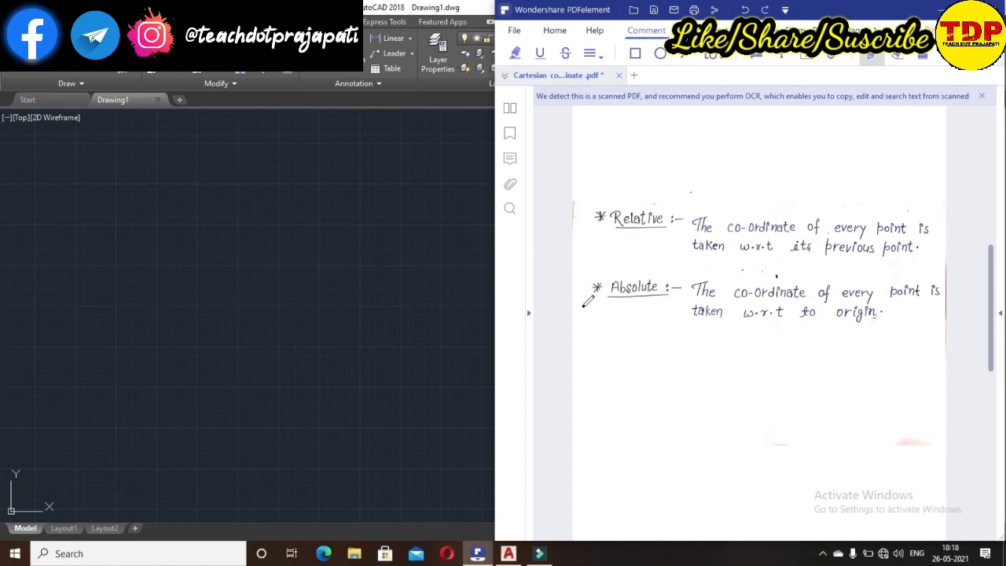
- Draw red ticks beside the Absolute and Relative headings and underline both lines of the Relative definition
mouse_move(581, 306)
left_mouse_down()
mouse_move(617, 320)
mouse_move(704, 256)
left_mouse_up()
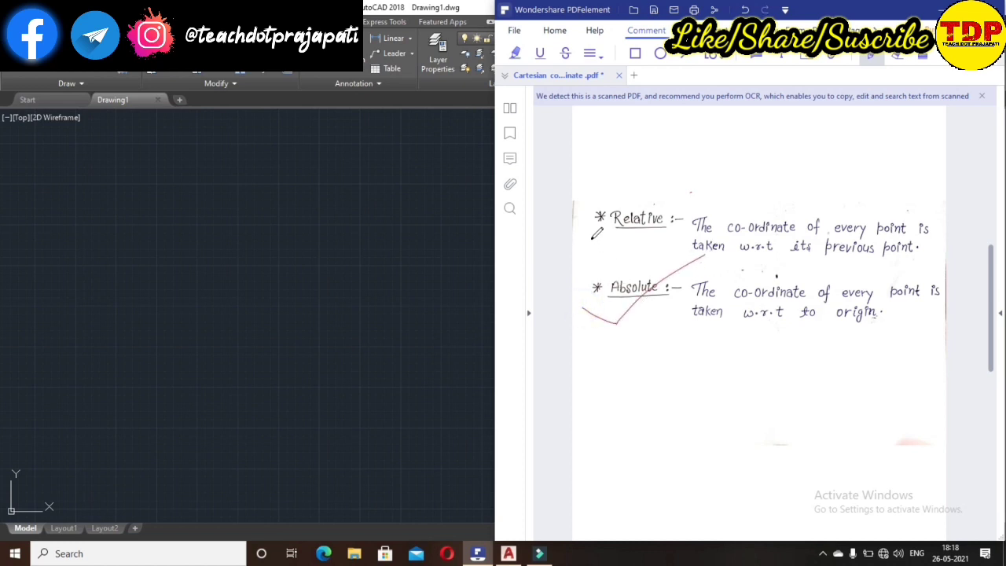
left_click_drag(587, 228, 688, 182)
left_click_drag(693, 234, 930, 234)
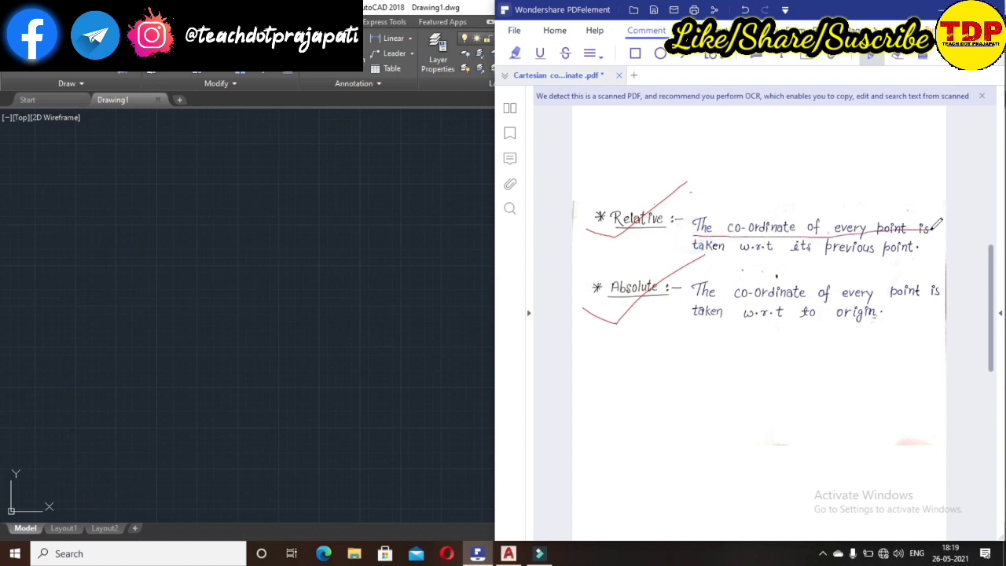
left_click_drag(691, 258, 931, 249)
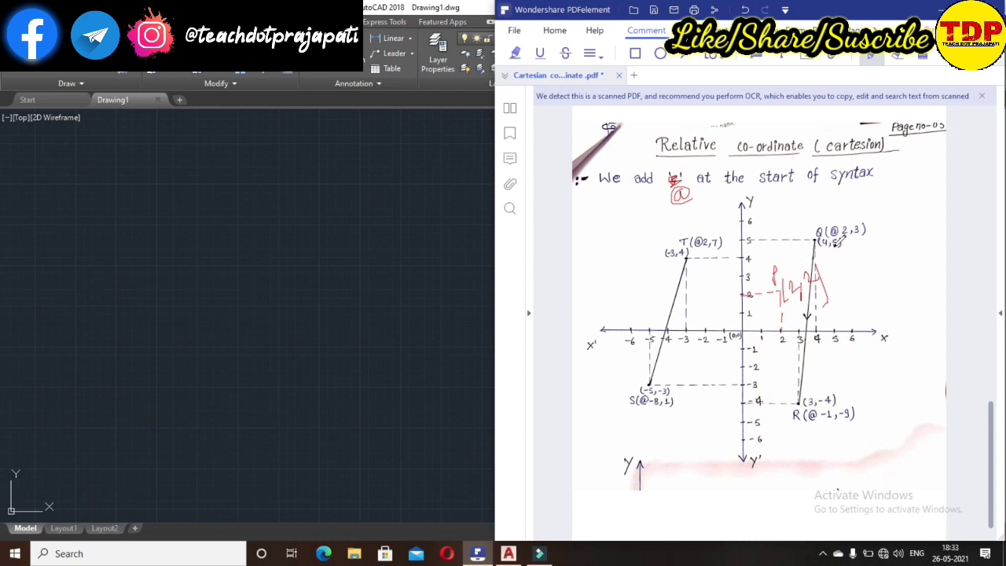
- Handwrite red notes 4,5 and 2,2 beside point Q and draw a line linking them to Q
left_click_drag(871, 250, 889, 269)
left_click_drag(904, 251, 894, 265)
mouse_move(881, 287)
left_mouse_down()
mouse_move(892, 294)
mouse_move(938, 280)
left_mouse_up()
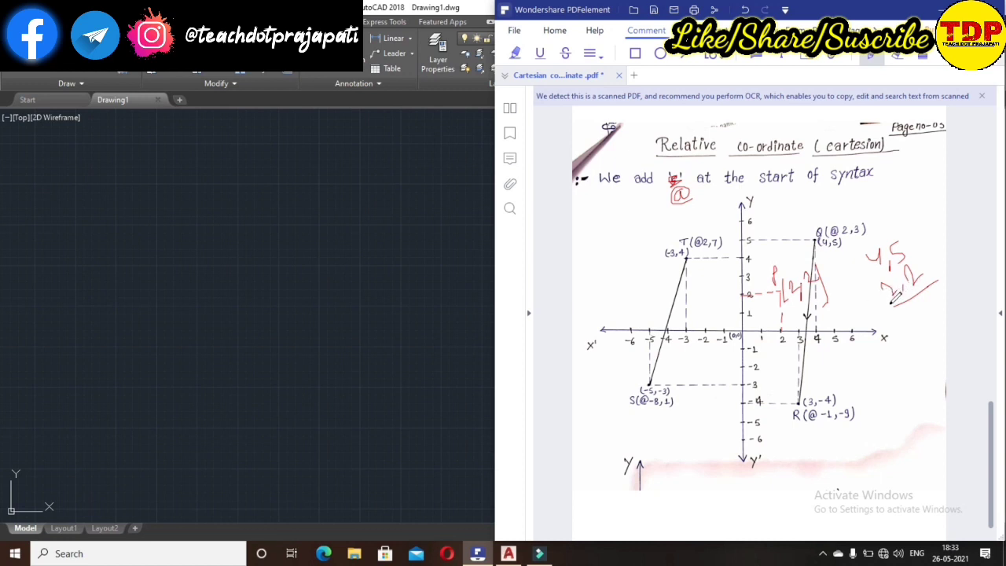
left_click(887, 302)
left_click(910, 288)
left_click(929, 298)
left_click_drag(927, 289, 920, 309)
left_click_drag(902, 316, 917, 320)
left_click_drag(900, 209, 859, 241)
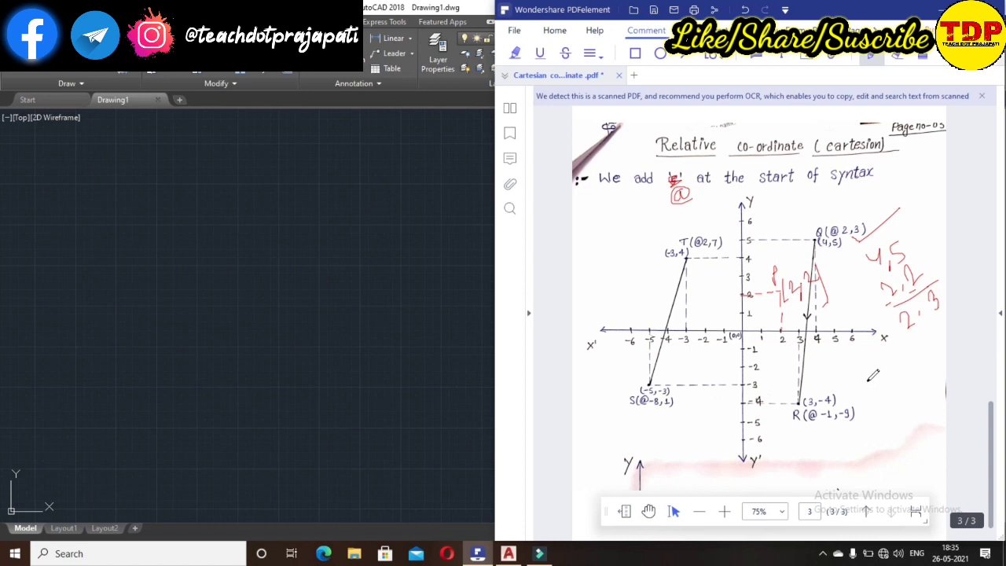
- Write 3,-4 over 4,5, draw a subtraction line, and write -1,-9 beneath it
mouse_move(867, 366)
left_mouse_down()
mouse_move(868, 400)
mouse_move(886, 402)
mouse_move(892, 372)
left_mouse_up()
left_click_drag(898, 365, 910, 376)
left_click_drag(906, 363, 908, 385)
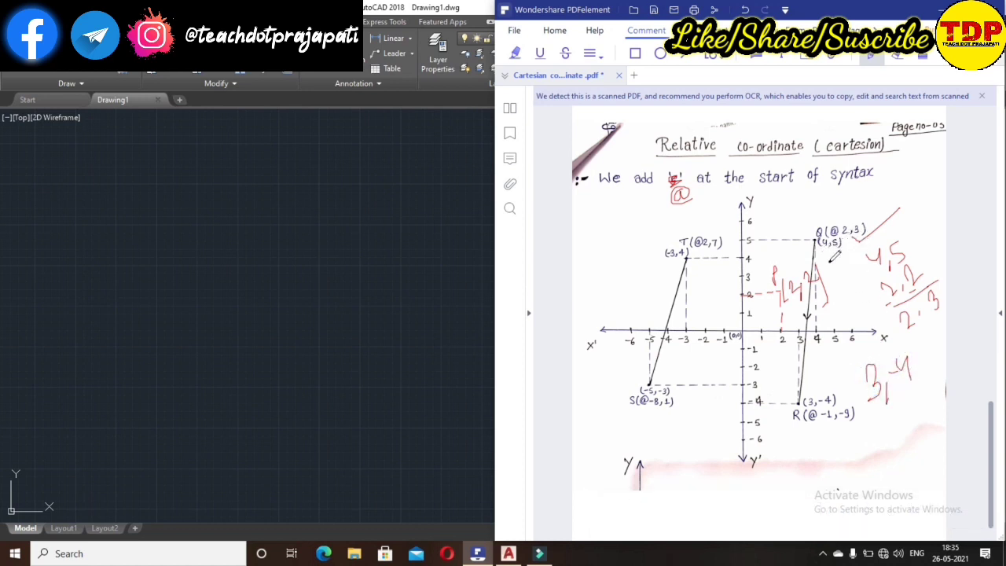
mouse_move(872, 401)
left_mouse_down()
mouse_move(879, 426)
mouse_move(904, 431)
left_mouse_up()
left_click_drag(871, 462, 946, 416)
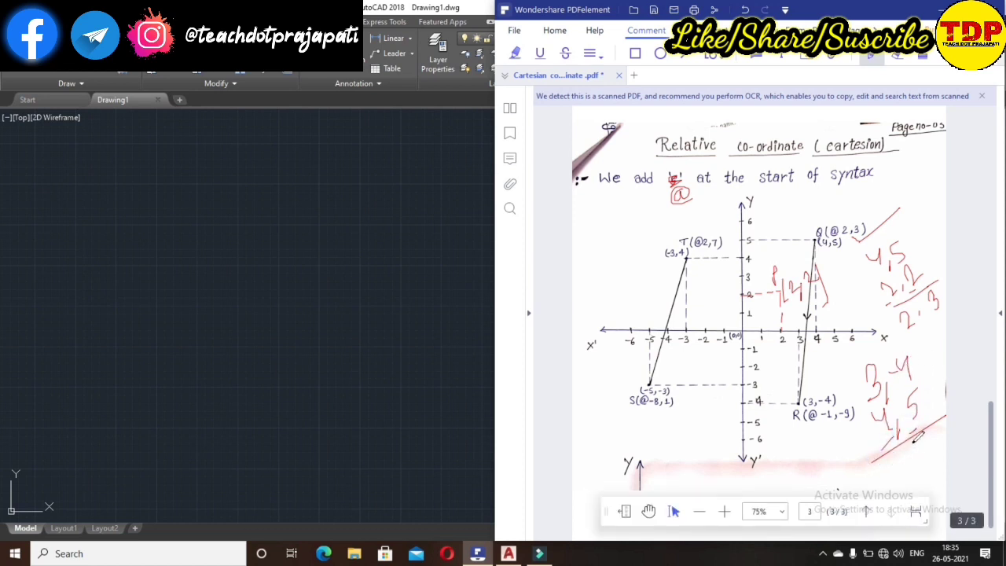
mouse_move(933, 431)
left_mouse_down()
mouse_move(939, 456)
mouse_move(914, 480)
mouse_move(891, 471)
mouse_move(903, 476)
left_mouse_up()
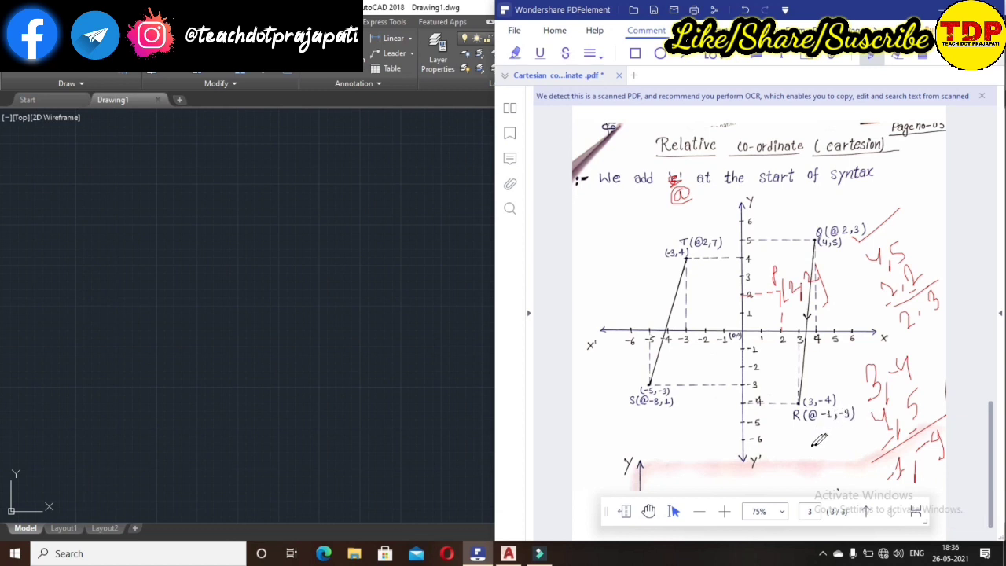
- Tick R(@-1,-9) and handwrite red working for point S below S(@-8,1)
left_click_drag(771, 425, 888, 365)
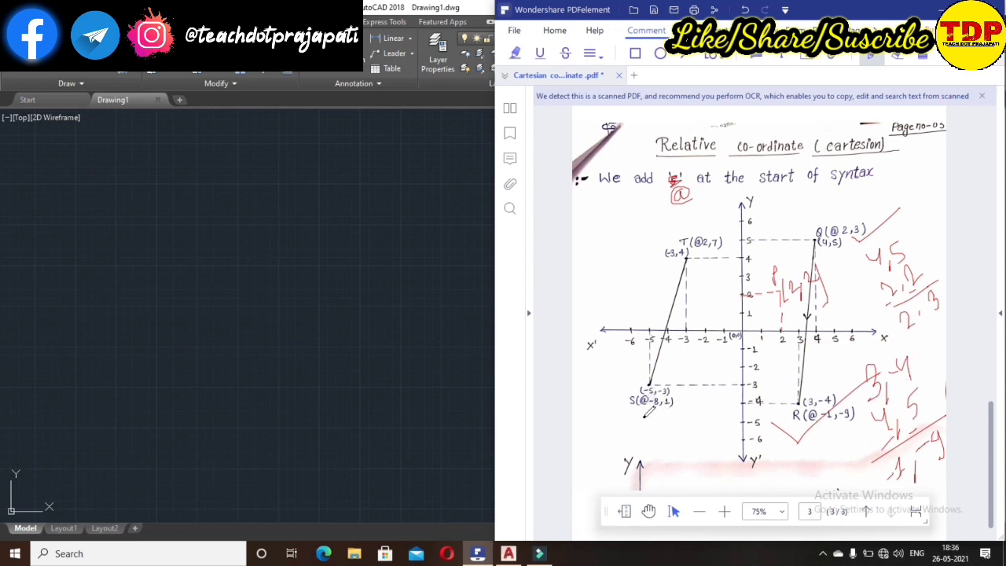
mouse_move(635, 437)
left_mouse_down()
mouse_move(701, 418)
mouse_move(707, 424)
mouse_move(674, 458)
mouse_move(711, 435)
mouse_move(732, 443)
mouse_move(659, 485)
mouse_move(700, 456)
left_mouse_up()
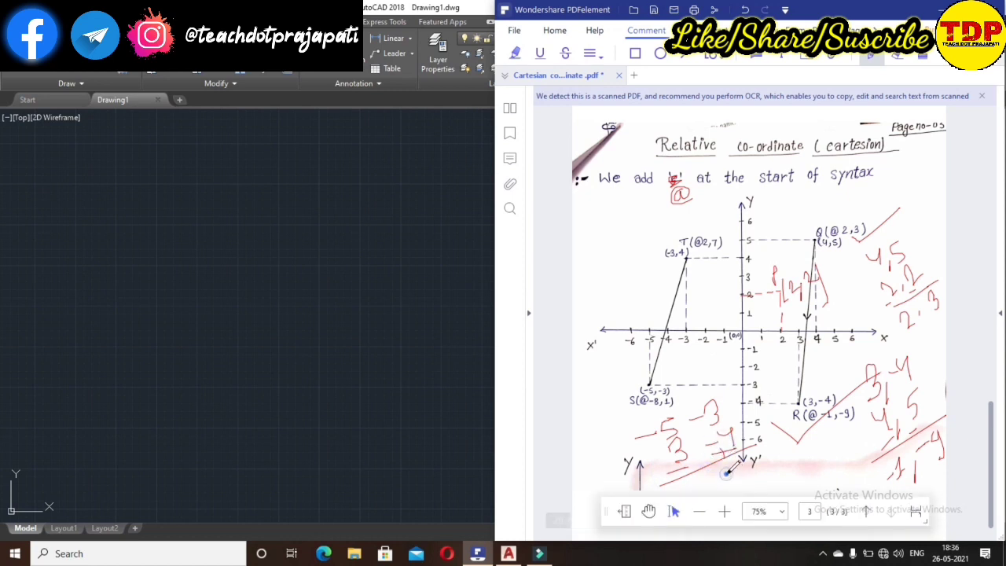
left_click_drag(737, 460, 737, 469)
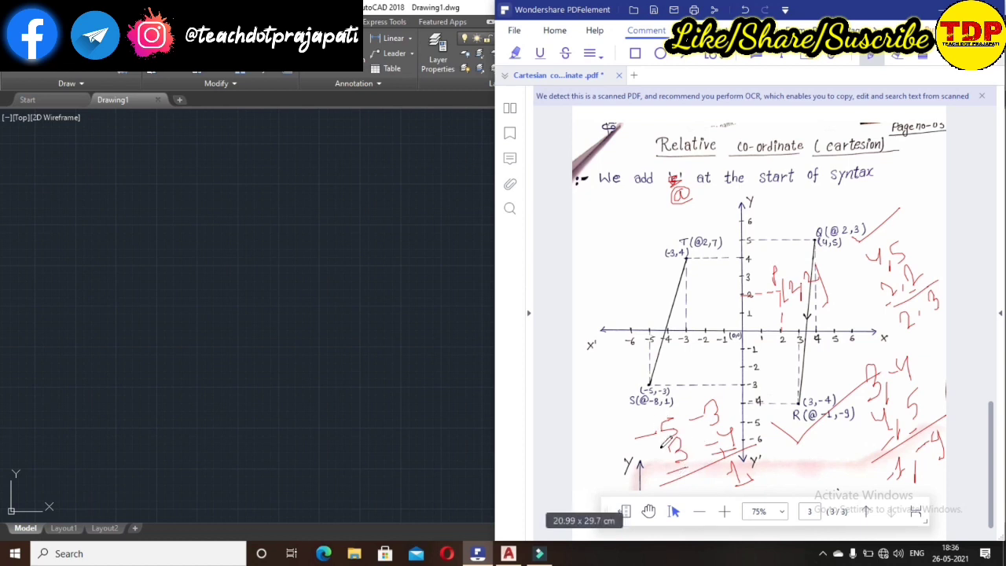
left_click_drag(685, 489, 708, 472)
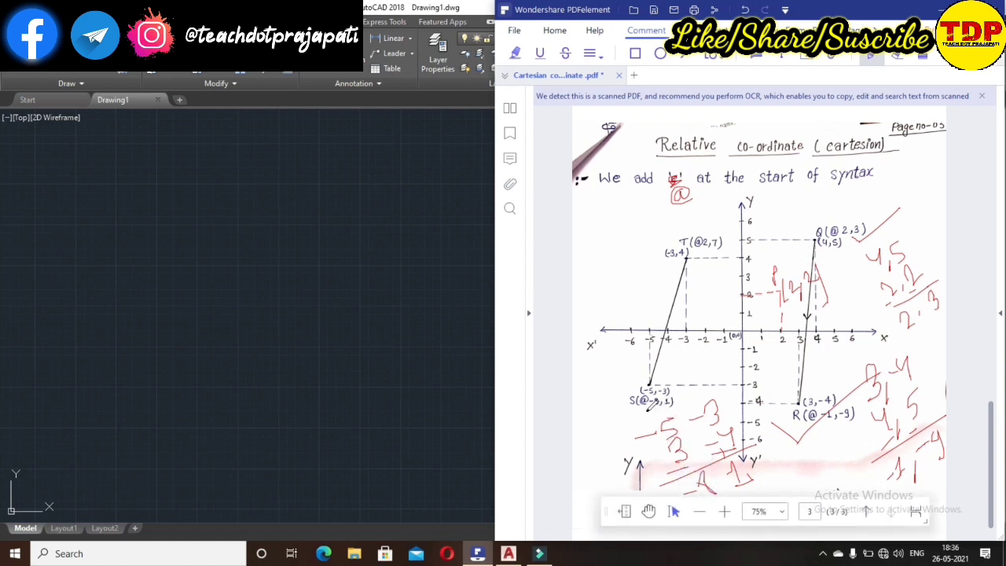
left_click_drag(647, 406, 735, 369)
- Write -3,4 over -5,-3 in the left margin, rule a line, and write the difference 2,7
left_click(580, 236)
mouse_move(594, 228)
left_mouse_down()
mouse_move(596, 250)
mouse_move(625, 242)
left_mouse_up()
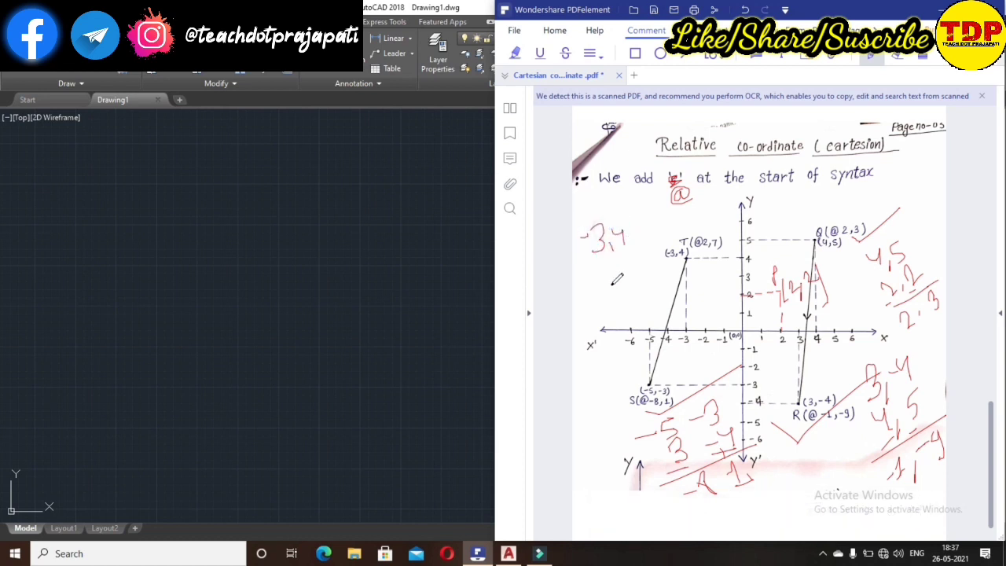
mouse_move(583, 278)
left_mouse_down()
mouse_move(670, 276)
mouse_move(635, 265)
left_mouse_up()
left_click_drag(595, 300, 640, 294)
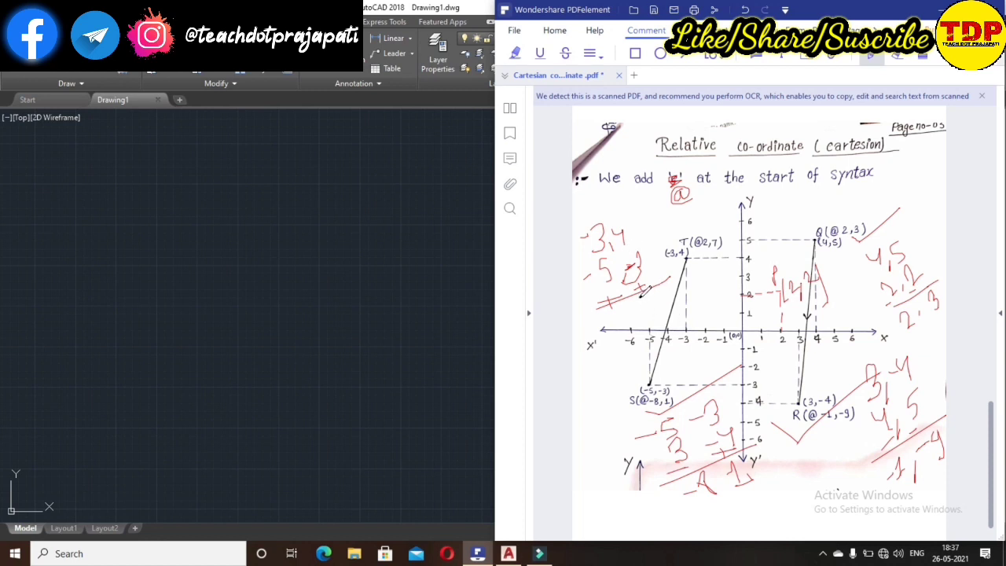
left_click_drag(647, 298, 655, 310)
left_click_drag(612, 313, 625, 322)
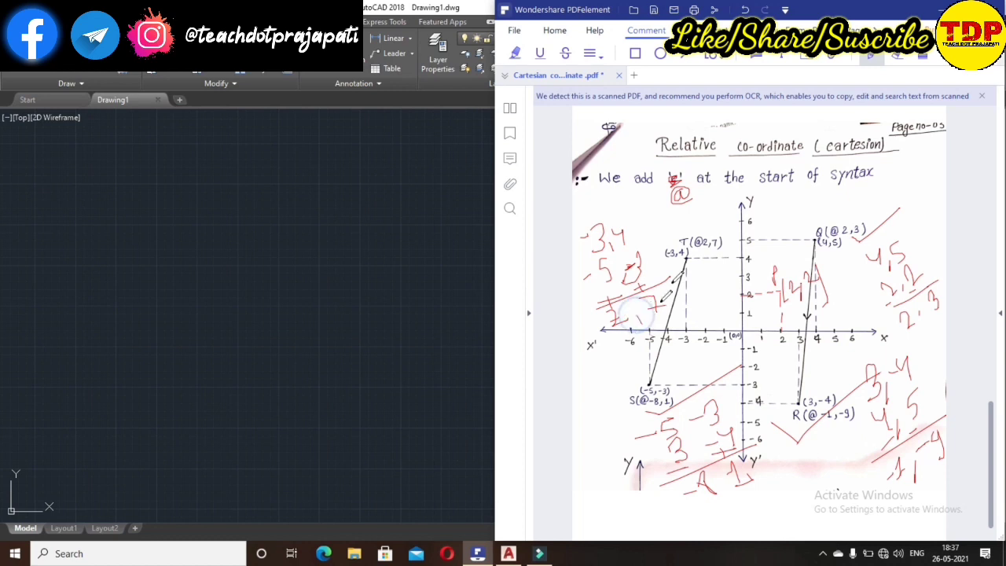
left_click_drag(739, 213, 751, 242)
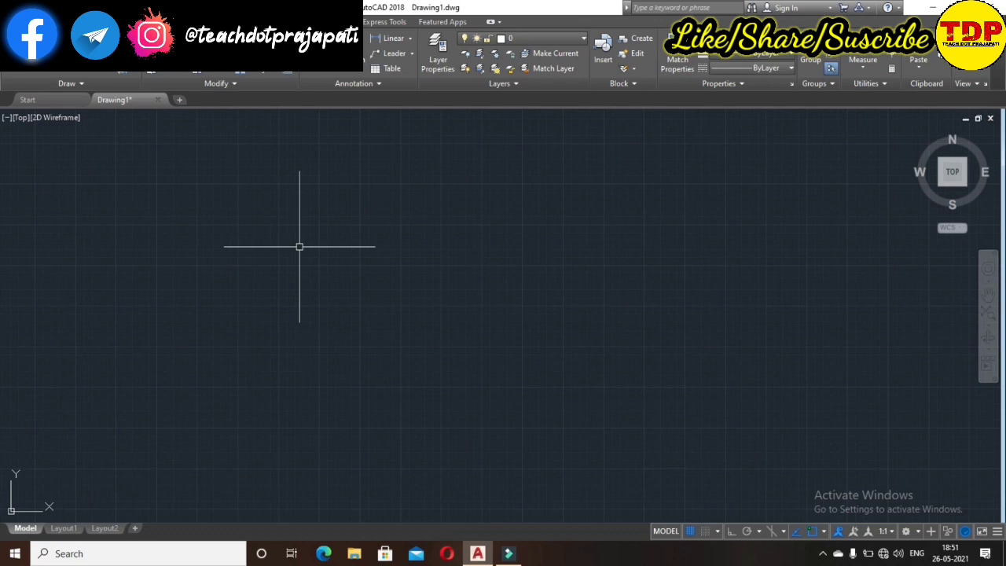
- Via DI, set Dynamic Input pointer input to relative coordinates and confirm both dialogs
type("di")
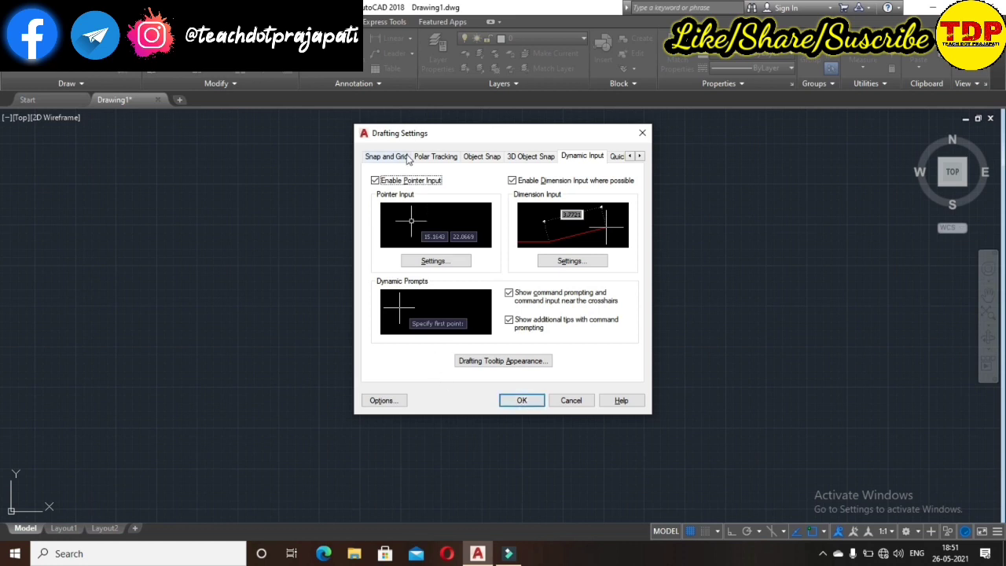
left_click(434, 261)
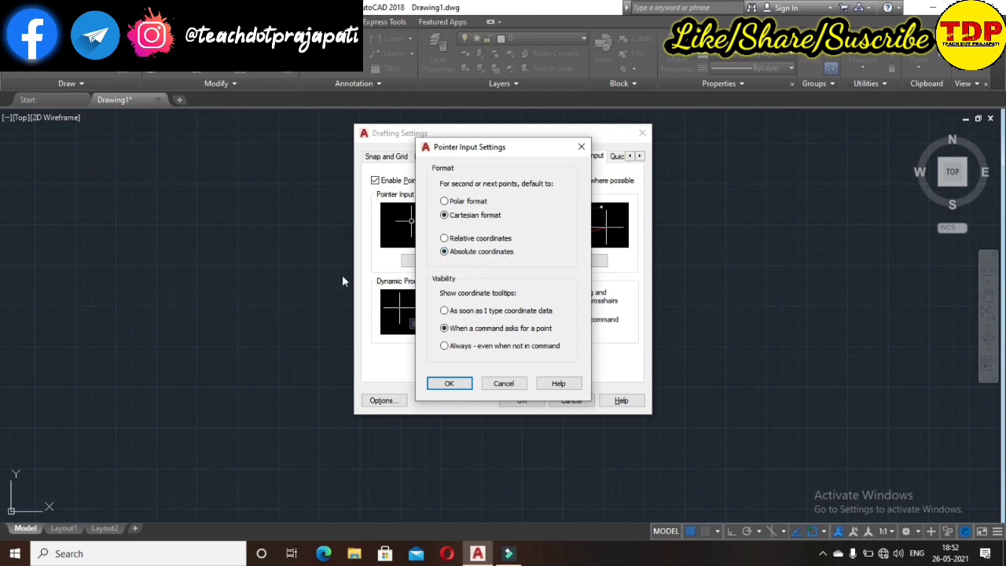
left_click(470, 239)
left_click(452, 383)
left_click(520, 402)
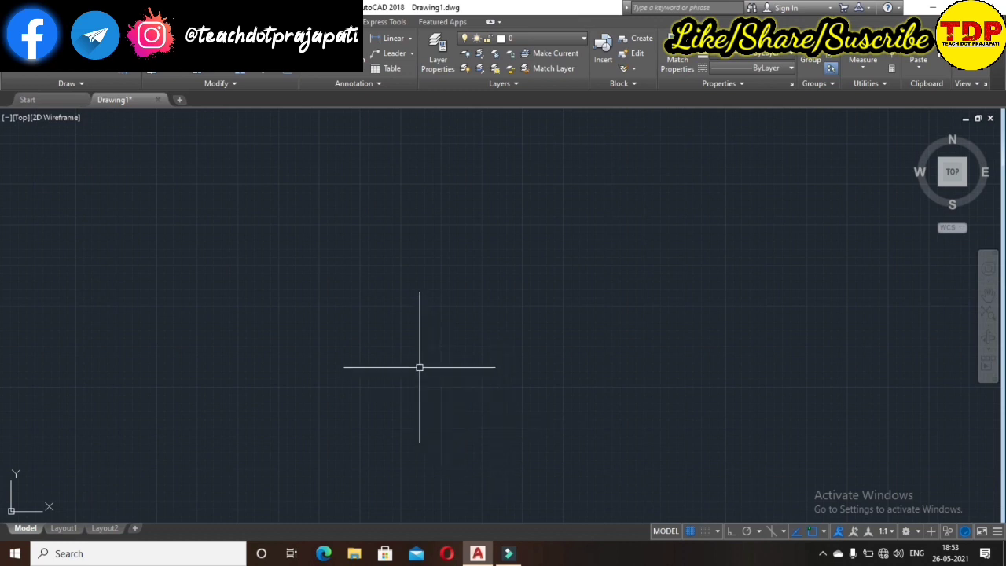
- Start the LINE command with L and enter 0,0 as the first point
type("L")
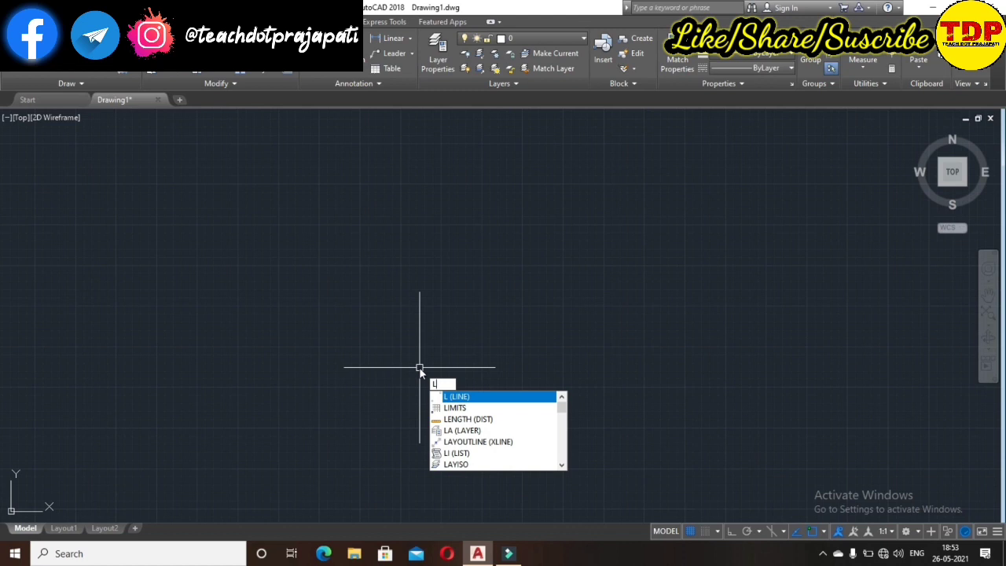
key("Return")
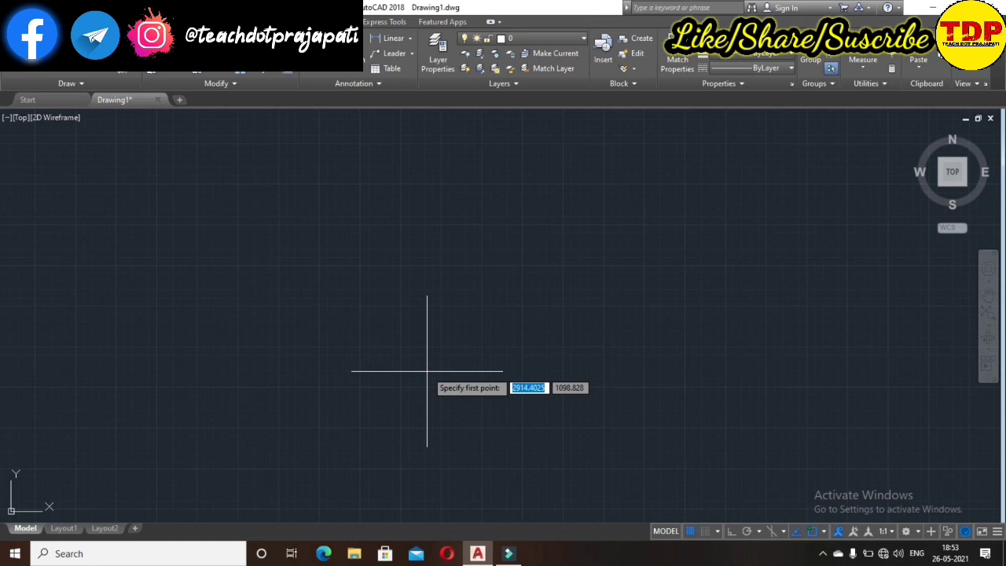
type("0")
key("Tab")
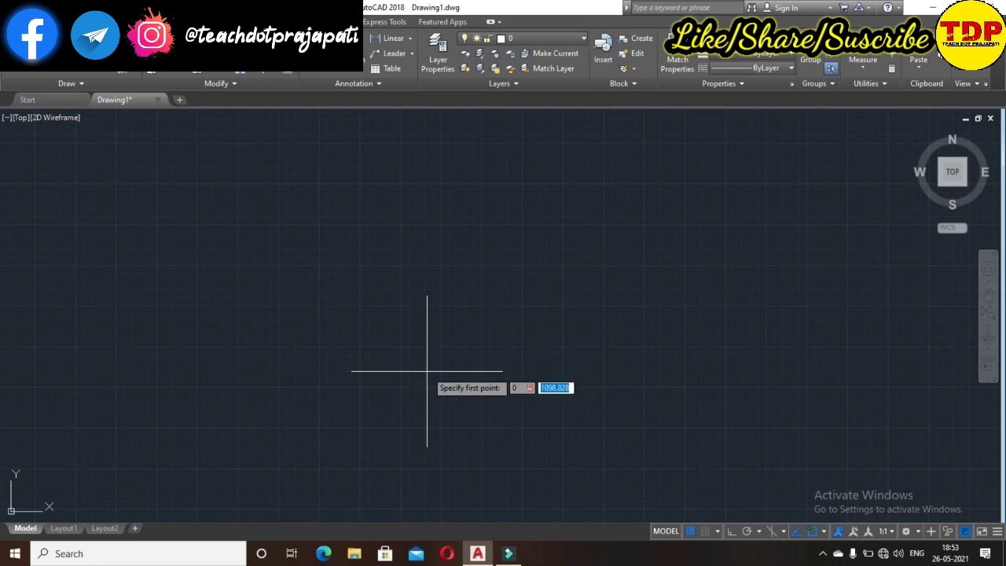
type("0")
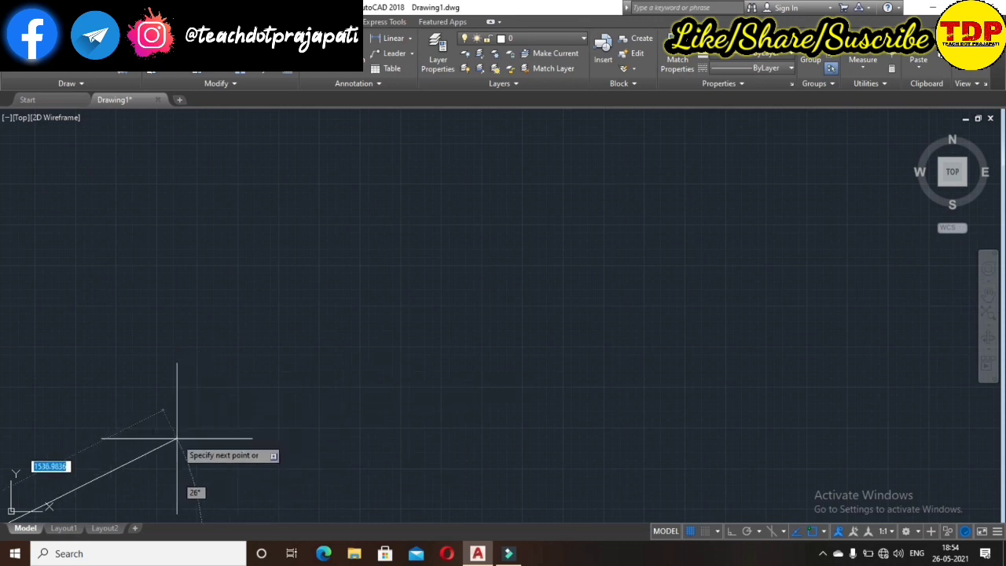
- Pan and zoom in so the origin sits near the lower-left of the view
middle_click_drag(177, 438, 295, 368)
scroll(295, 369, "up", 2)
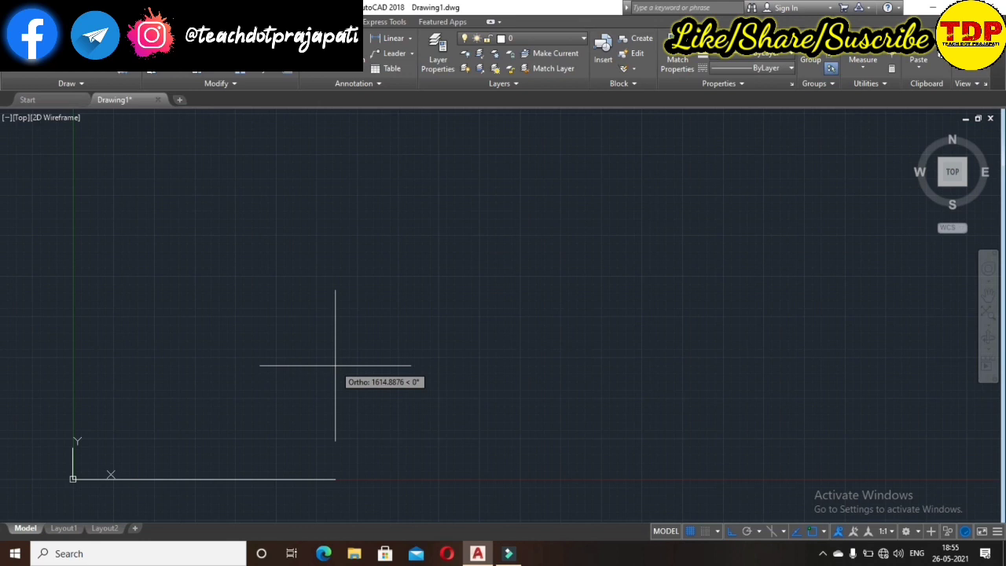
- Enter a relative point with x offset 400 to draw the first horizontal segment from the origin
type("400")
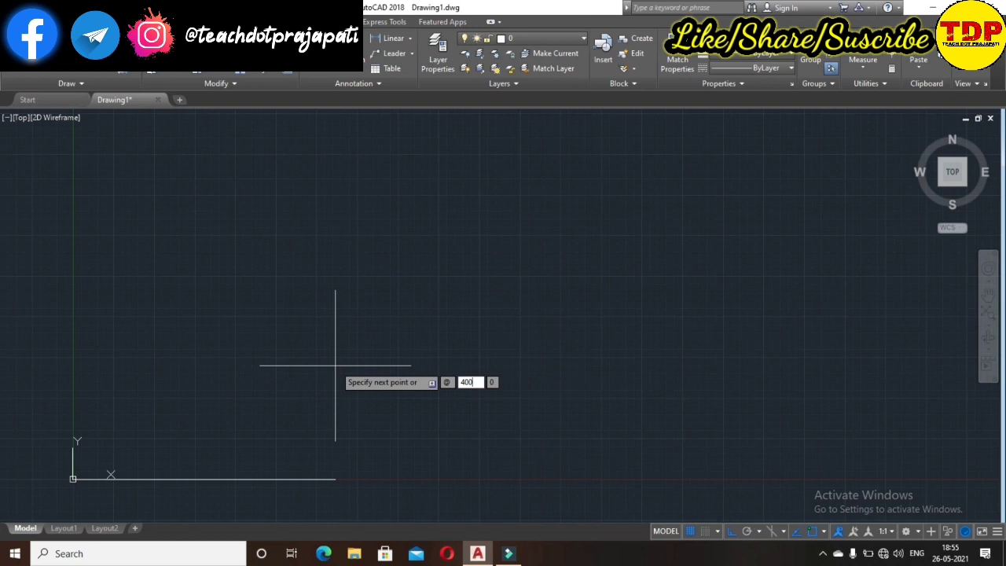
key("Tab")
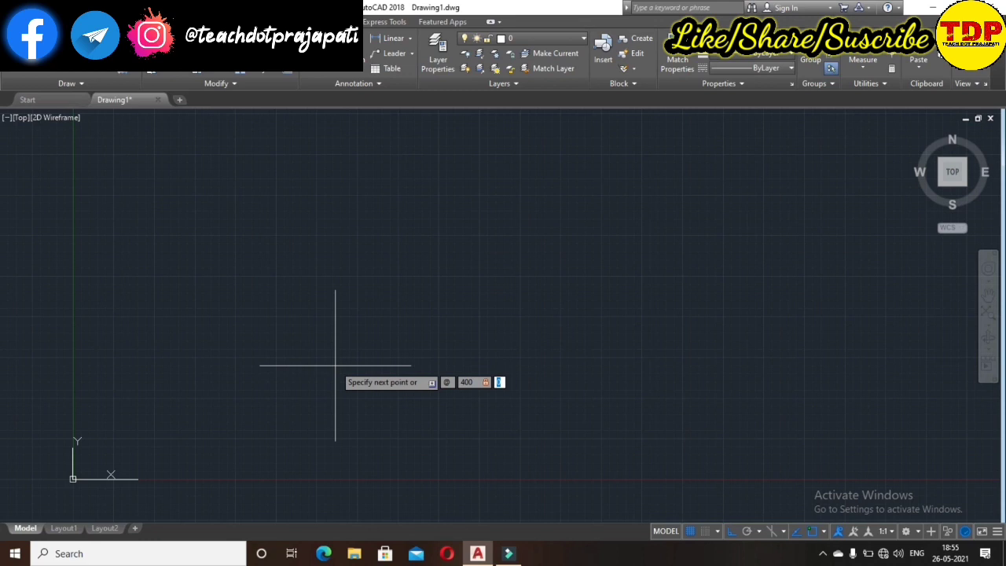
type("0")
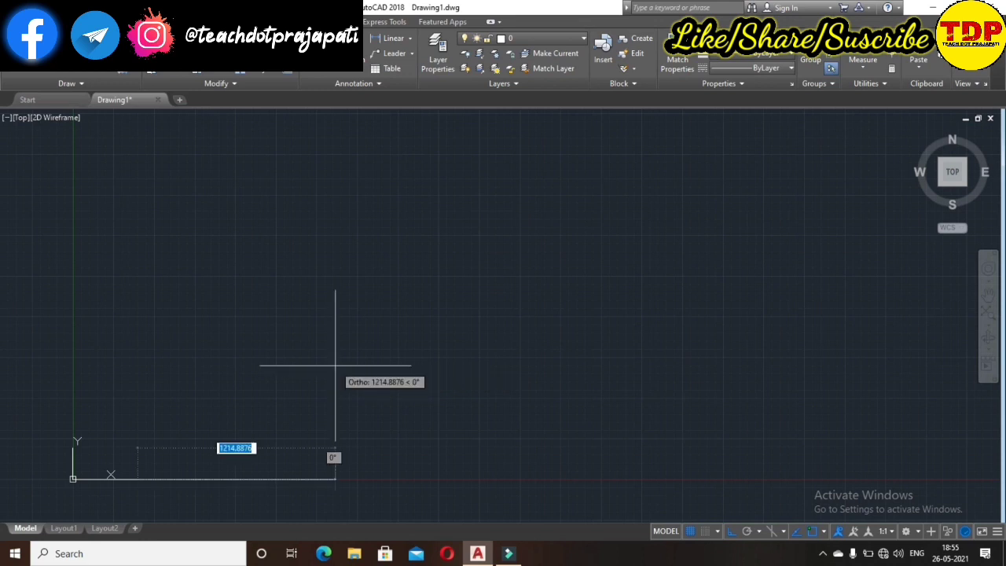
type("300")
key("Return")
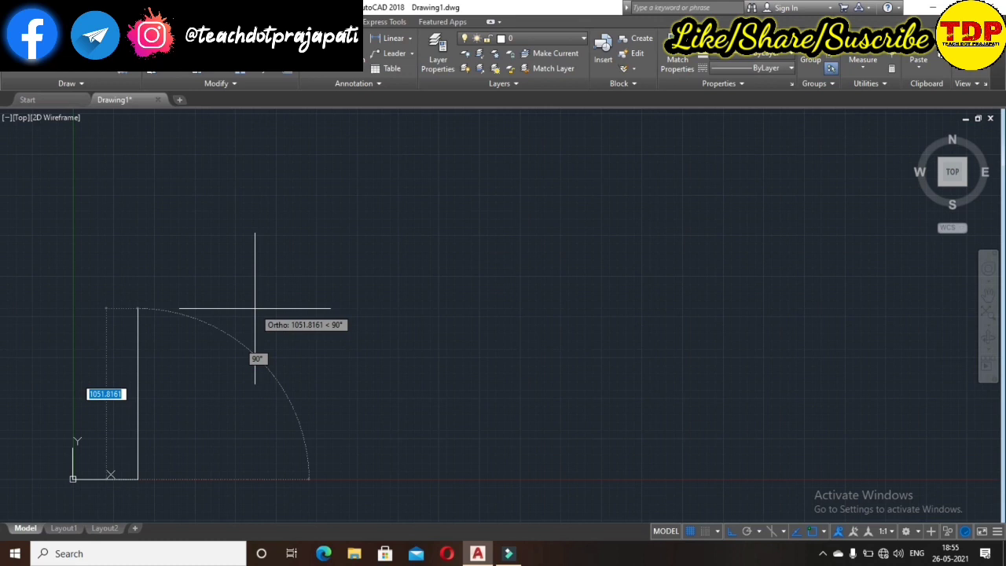
- Add a 100-unit vertical segment with relative input 0,100, then enter 20 at the next prompt
left_click(255, 308)
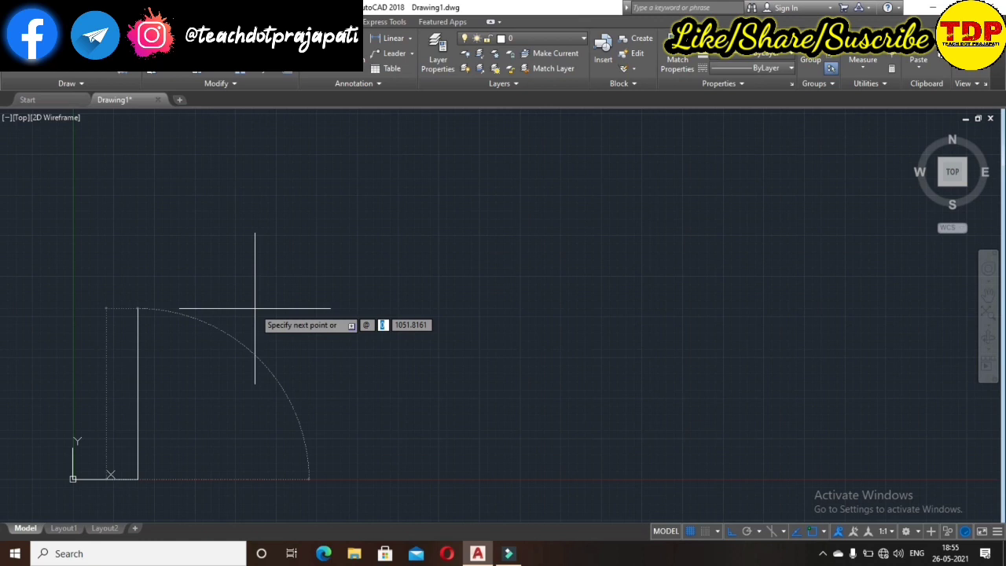
type("0")
key("Tab")
type("1")
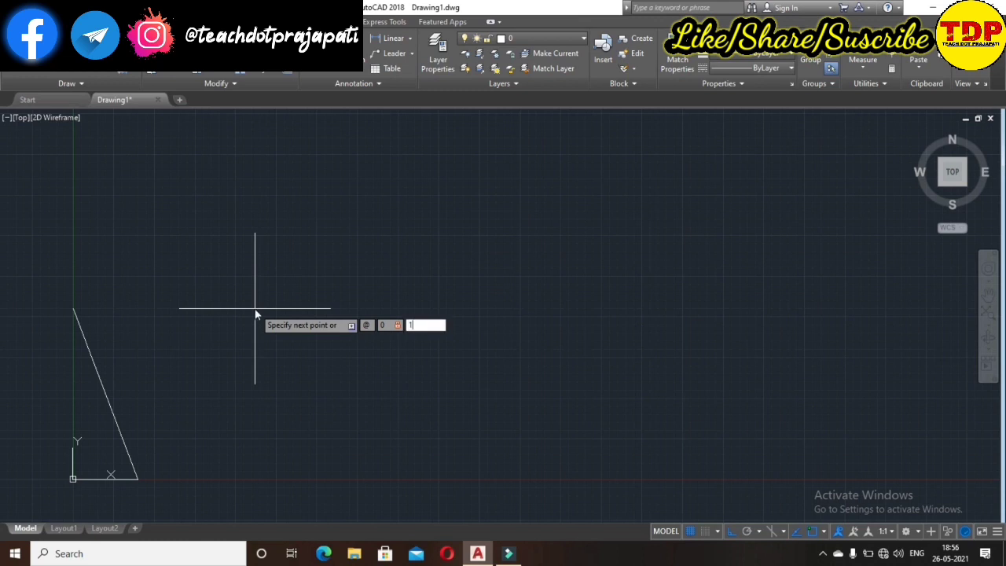
type("00")
key("Return")
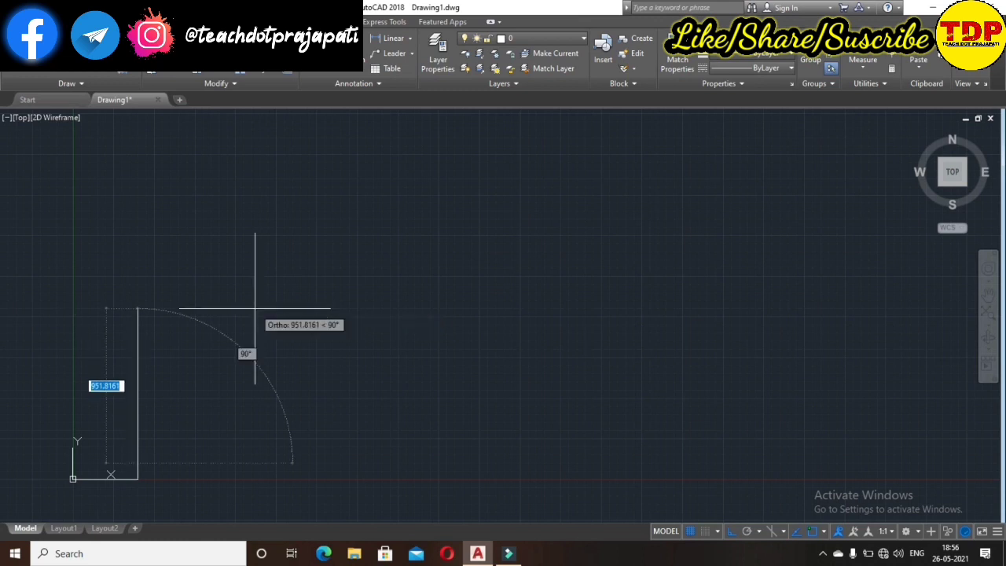
type("20")
key("Return")
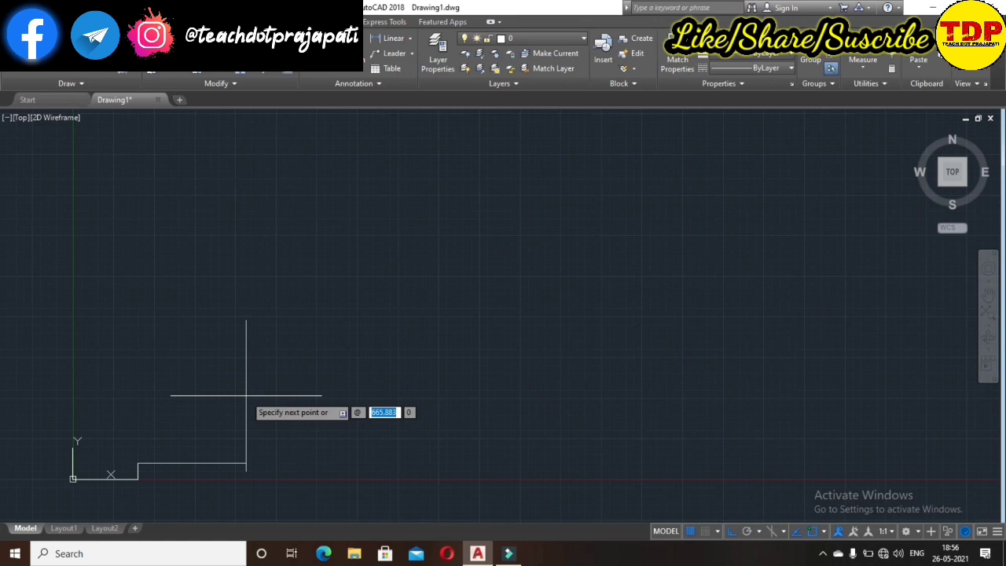
- Draw a segment 100 units to the left with relative input -100,0
type("-")
type("100")
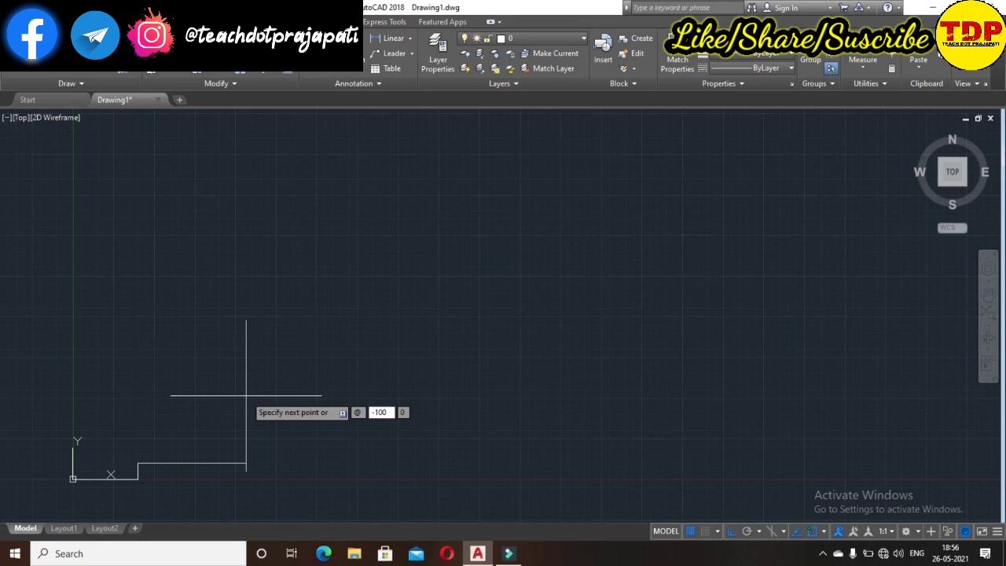
key("Tab")
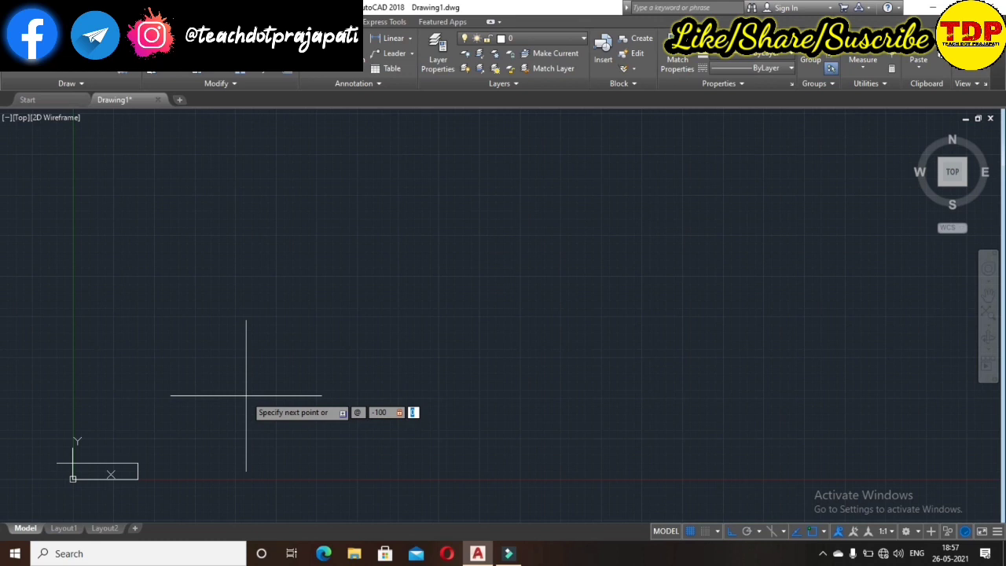
type("0")
key("Return")
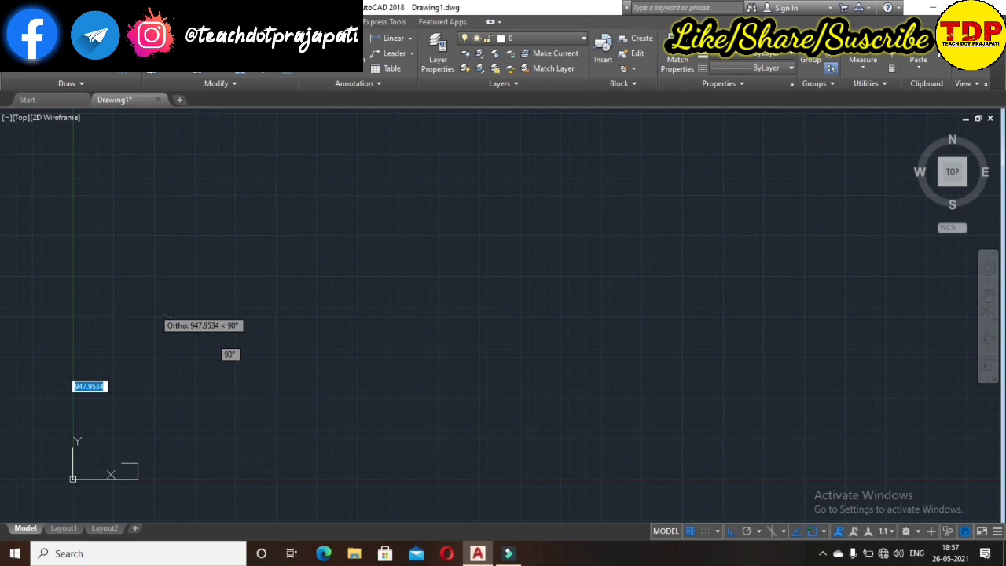
- Add the 45° diagonal rising 100,100 from the top of the notch
left_click(154, 309)
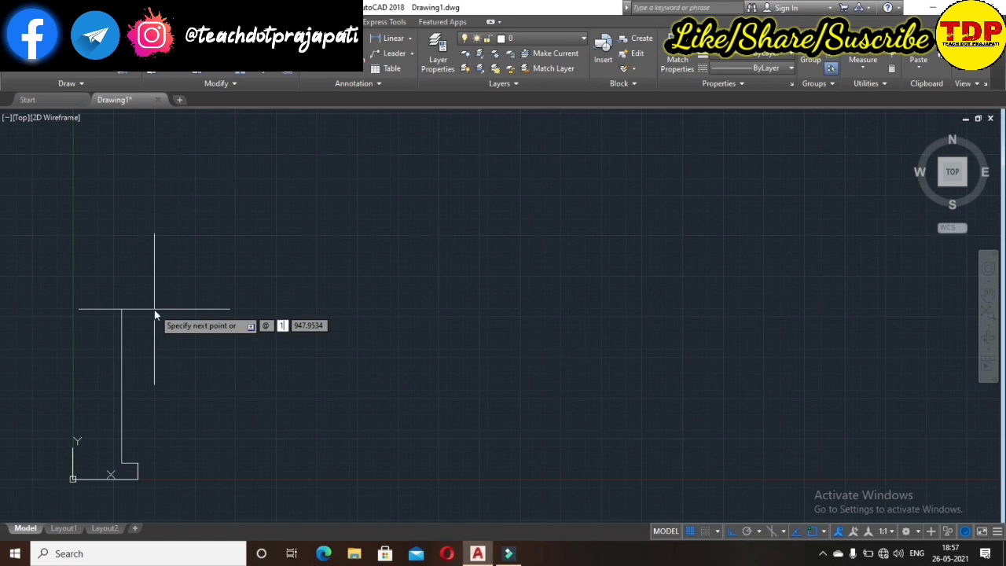
type("100")
key("Tab")
type("100")
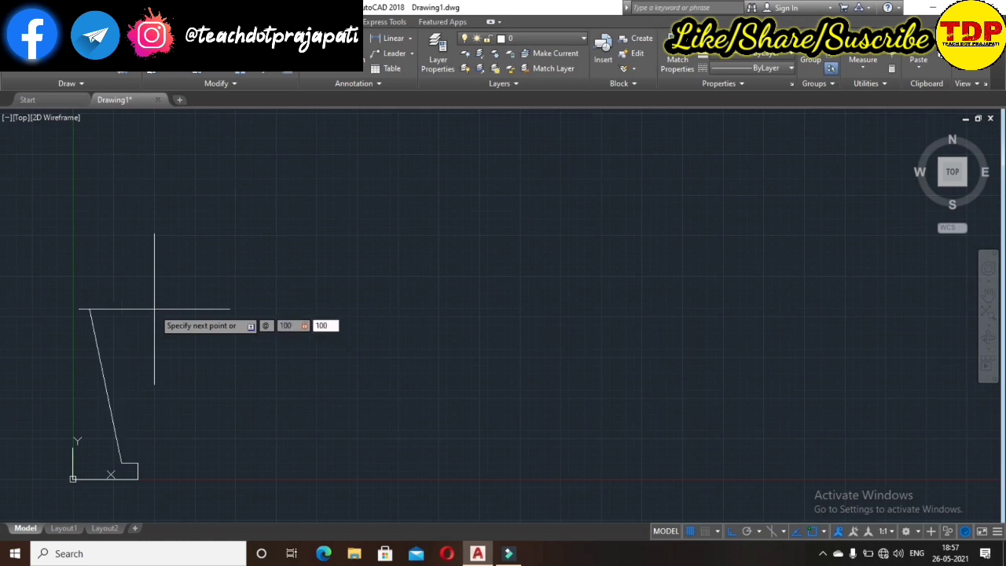
key("Return")
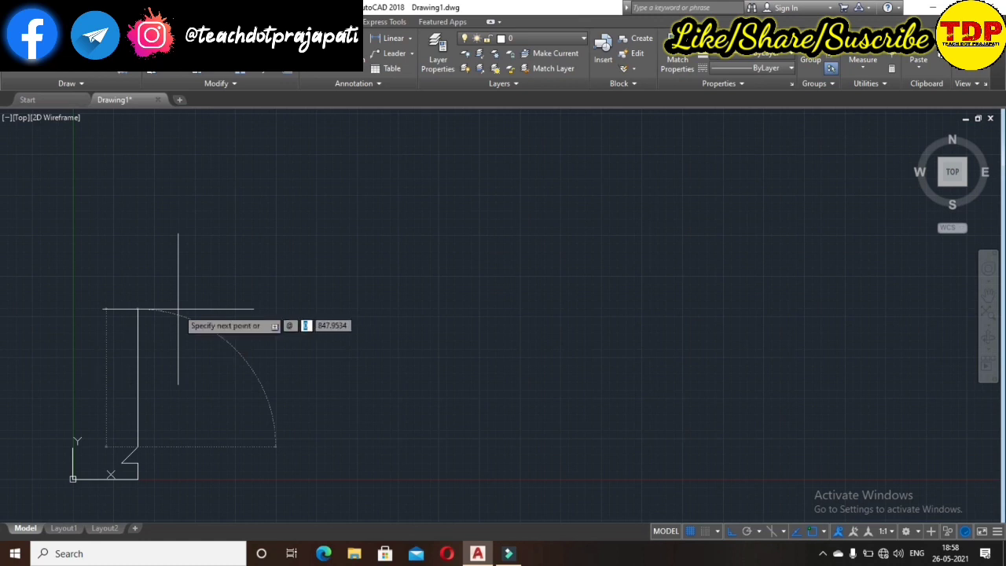
- Draw the @0,200 rise, the @-100,0 top edge and the @-100,-100 diagonal
type("0,2")
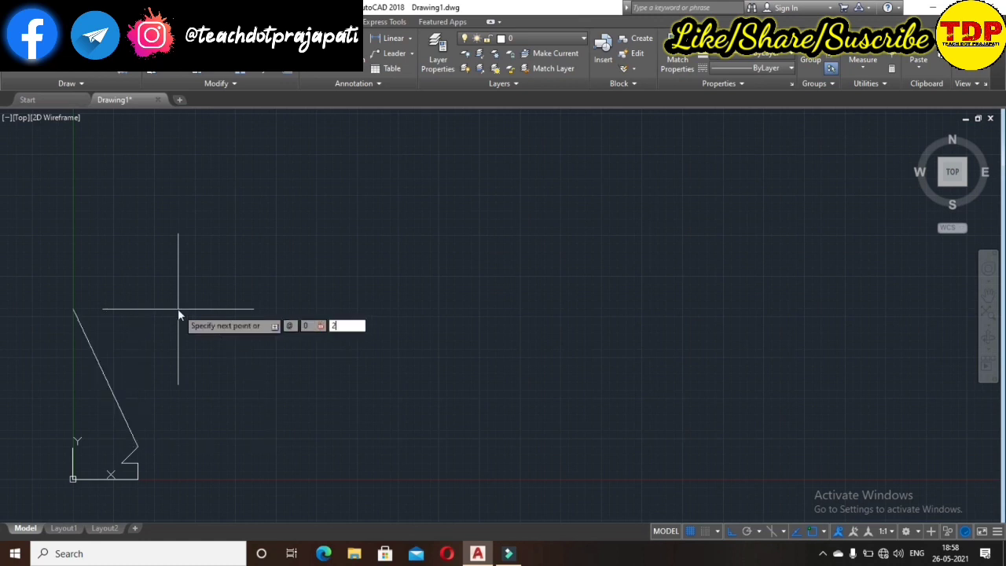
type("00")
key("Return")
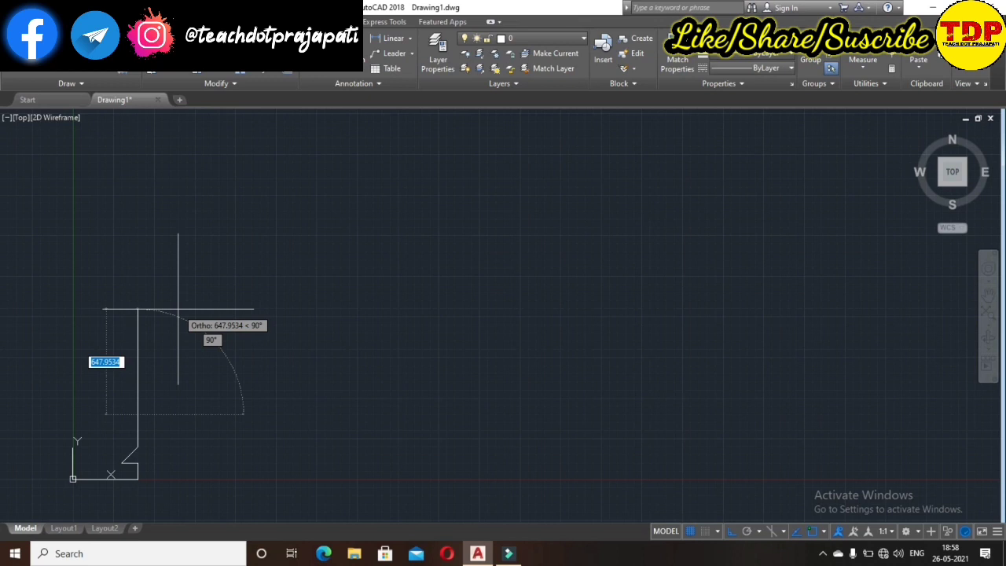
type("@")
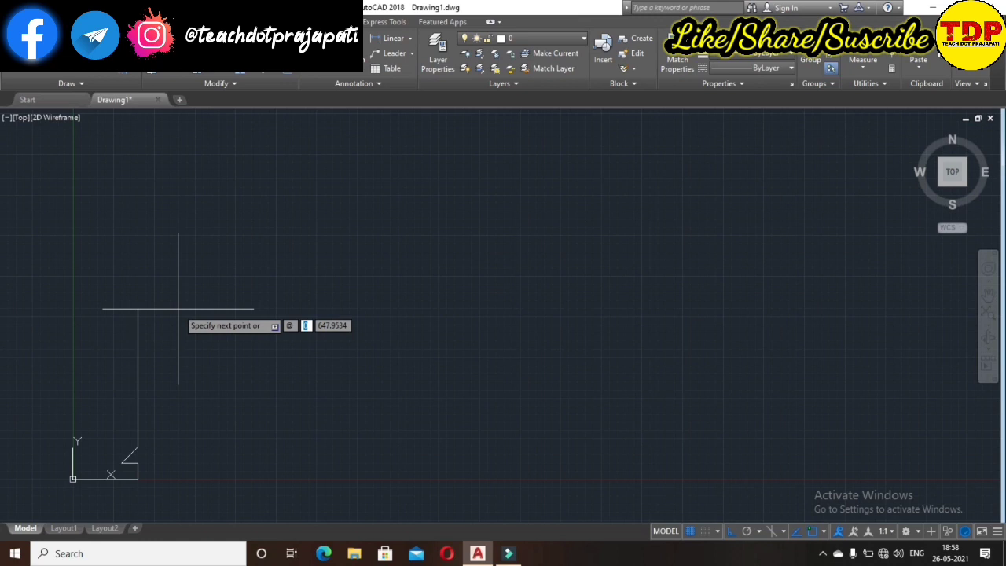
type("-10")
type(",0")
key("Return")
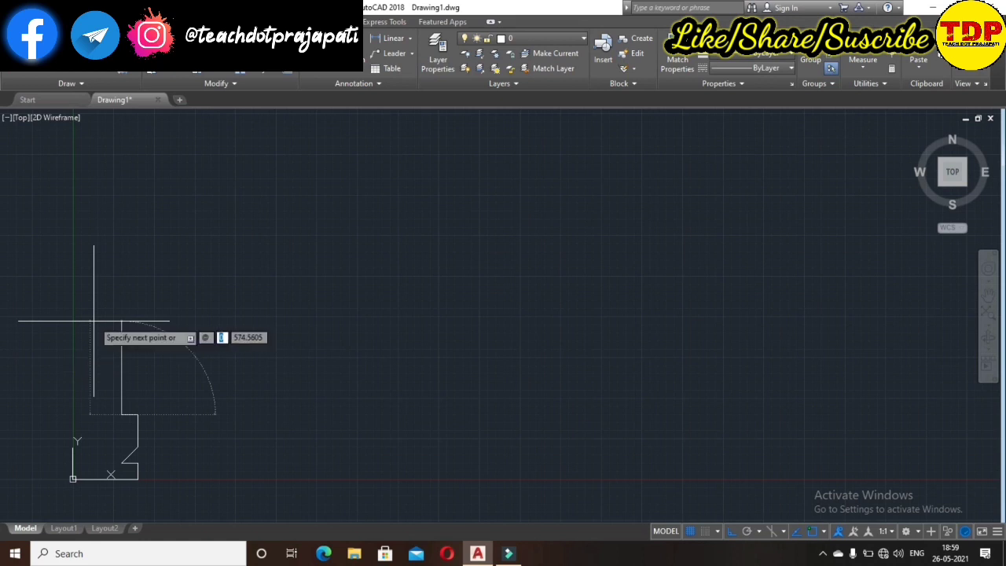
type("-100")
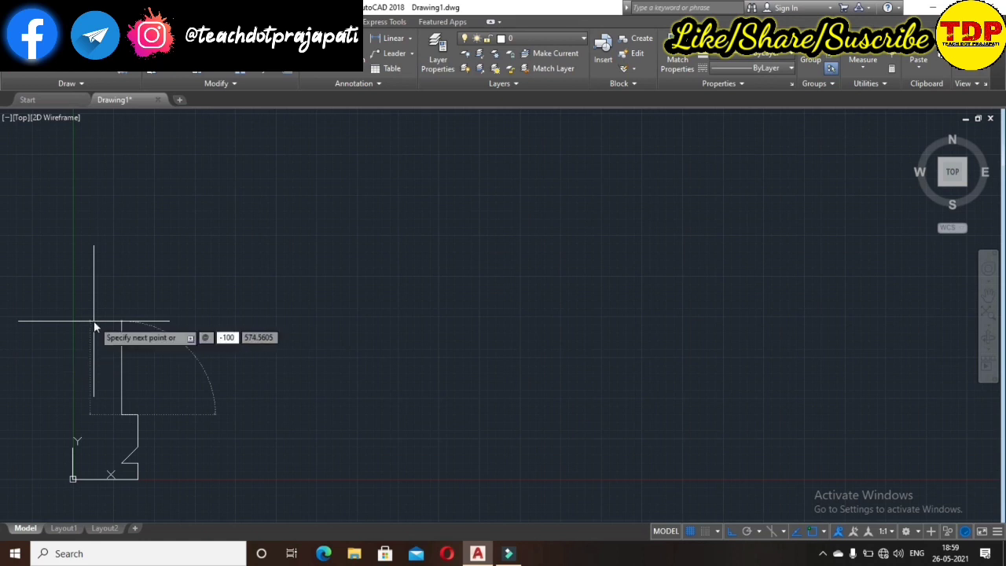
key("Tab")
type("-1")
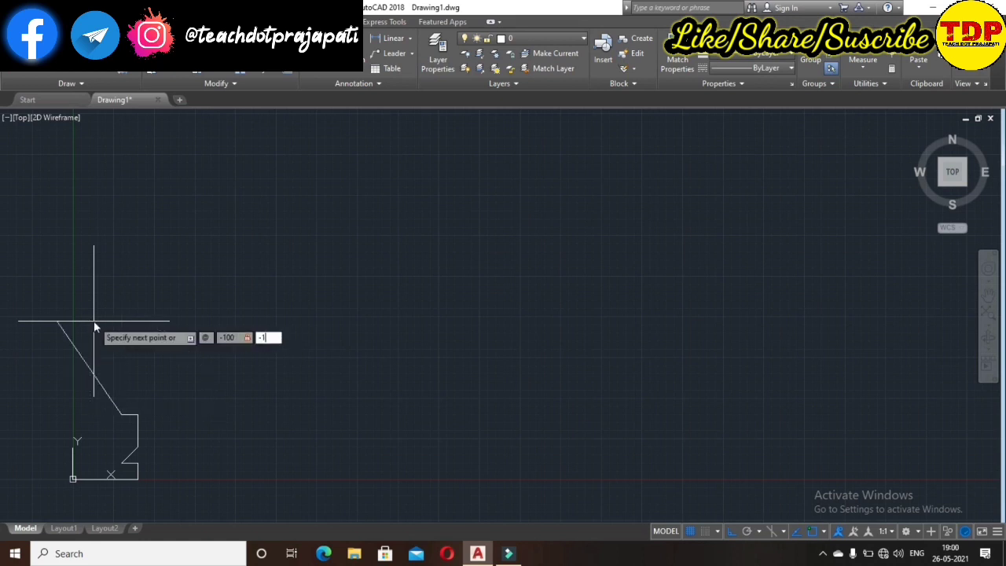
type("00")
key("Return")
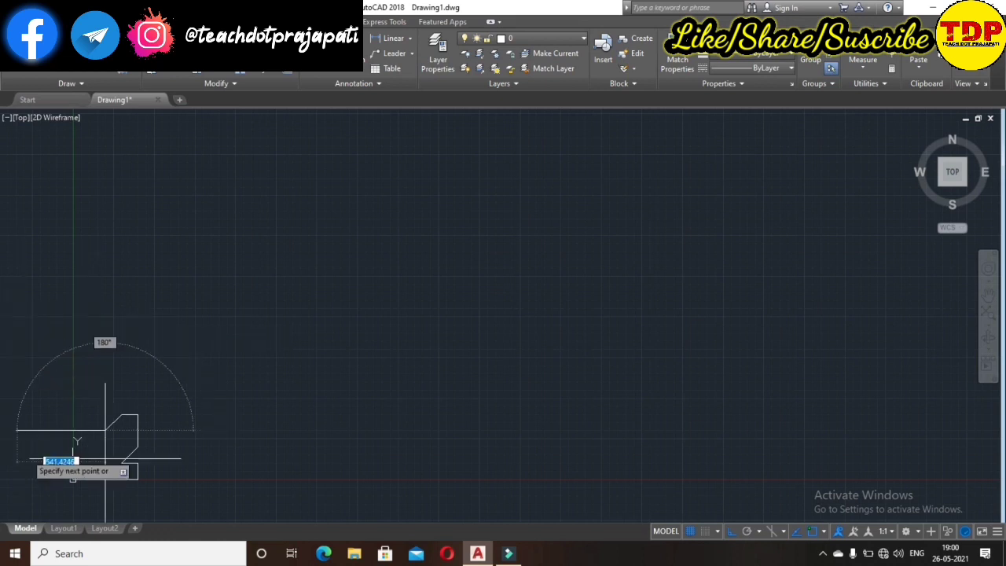
middle_click_drag(41, 430, 51, 434)
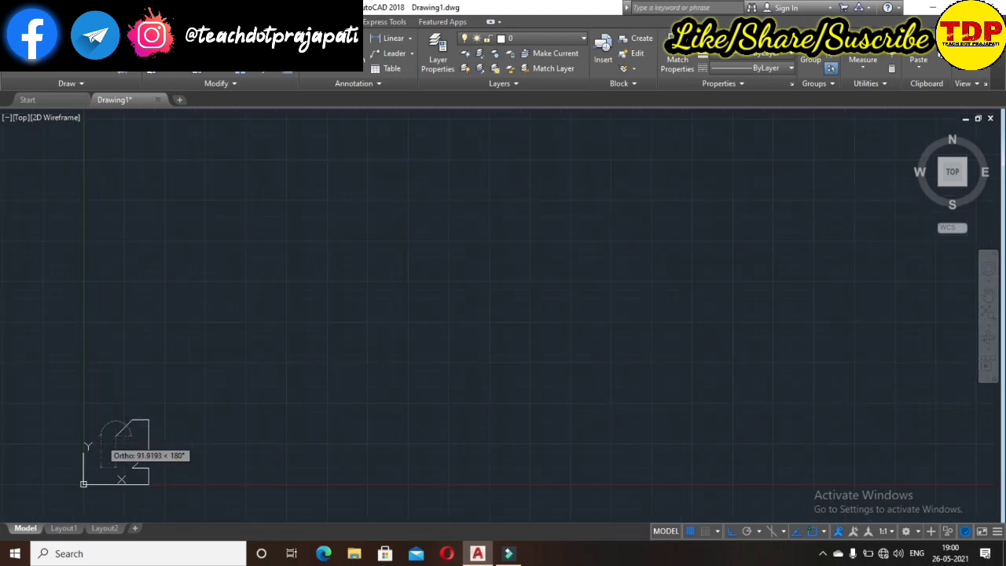
scroll(94, 444, "up", 2)
scroll(147, 357, "up", 3)
scroll(147, 358, "down", 2)
scroll(145, 360, "down", 2)
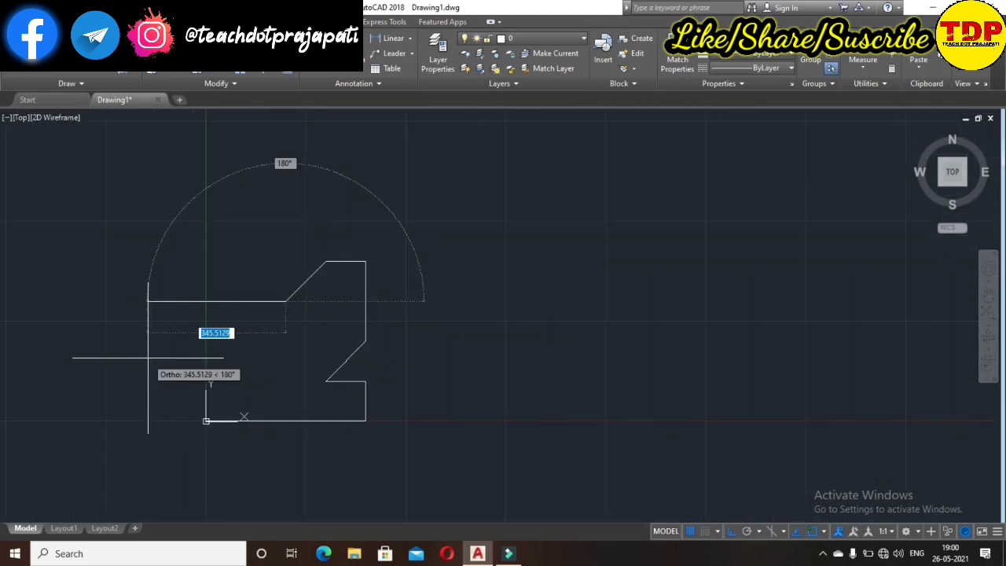
scroll(140, 362, "down", 2)
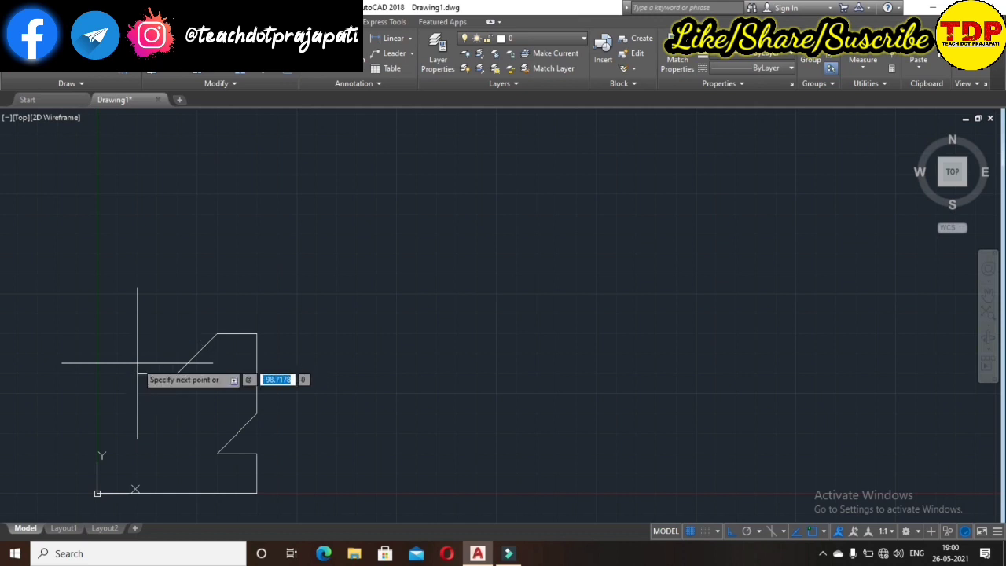
- Draw the @-100,100 diagonal rising up-left, then a 100-unit edge going left
type("-100")
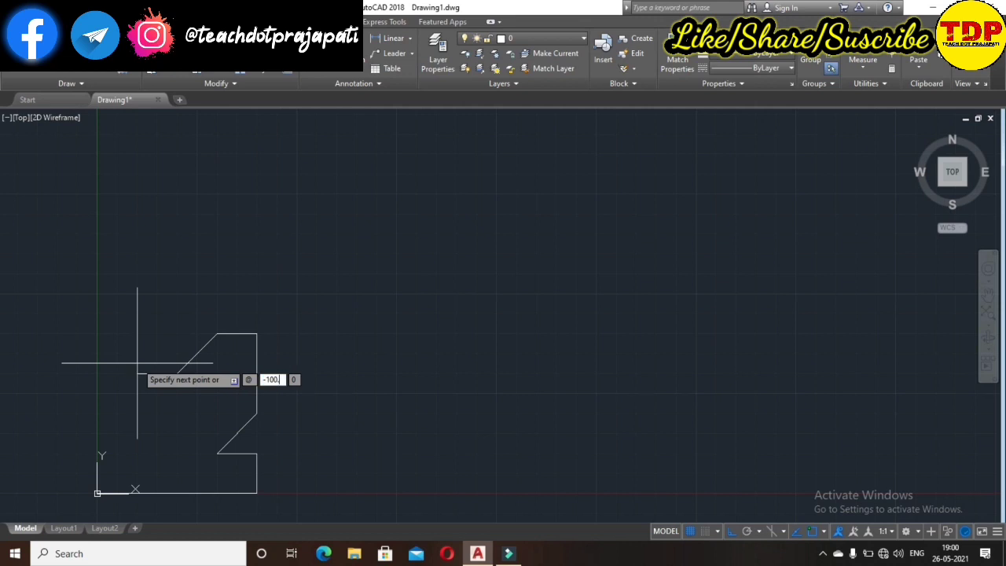
key("Tab")
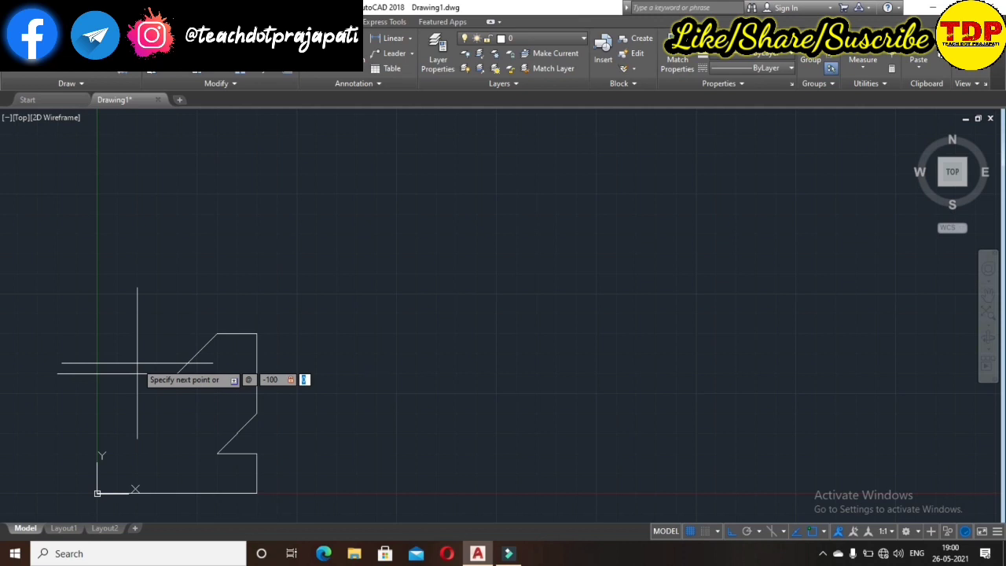
type("1")
type("00")
key("Return")
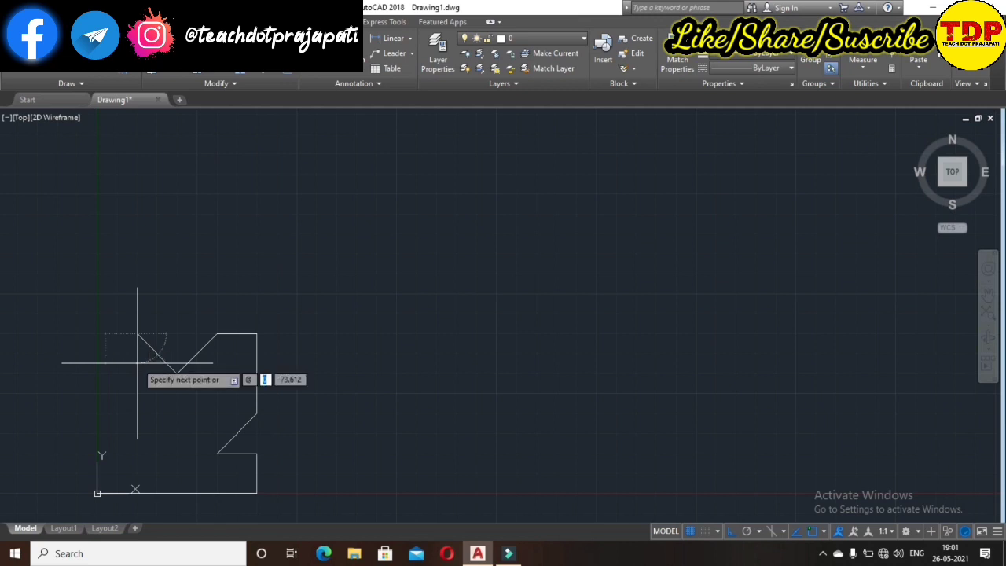
type("-10")
type("0")
key("Tab")
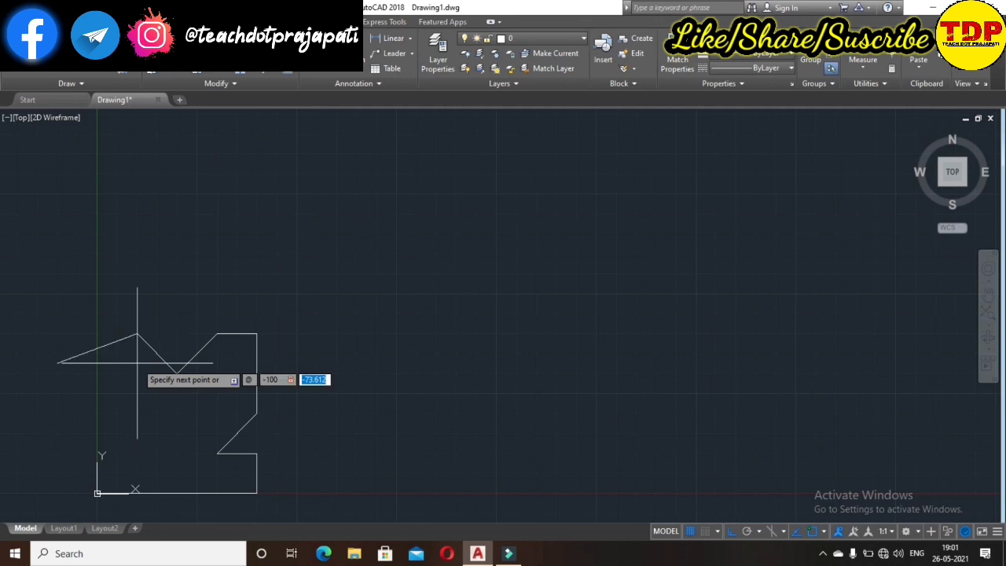
type("0")
key("Return")
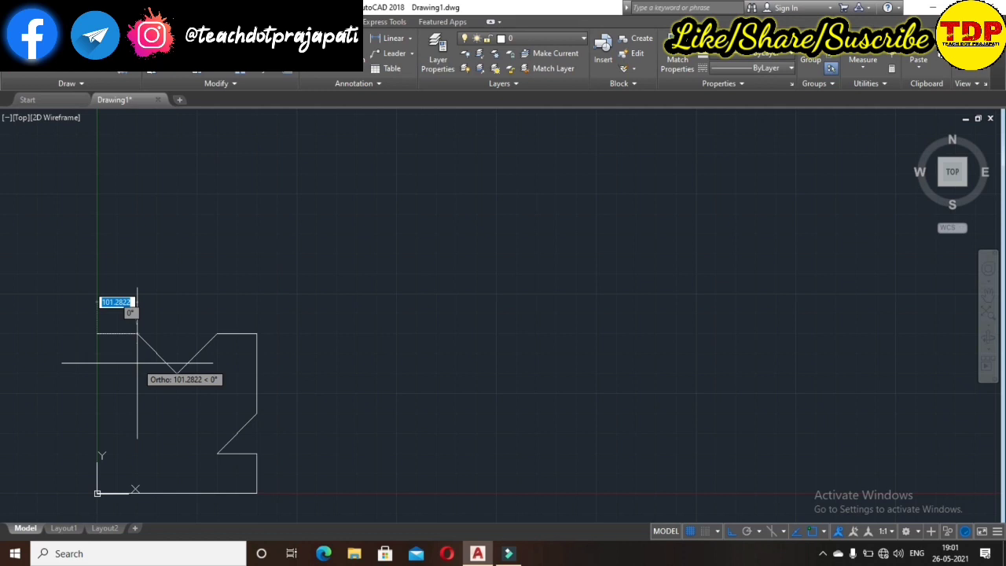
- Draw the left side straight down 200 units with @0,-200
key("Tab")
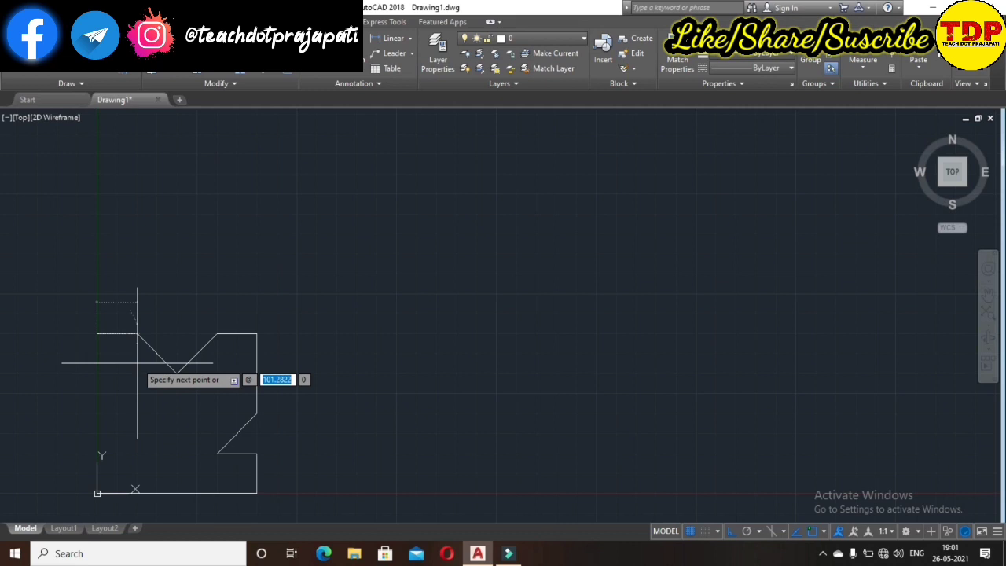
type("0")
key("Tab")
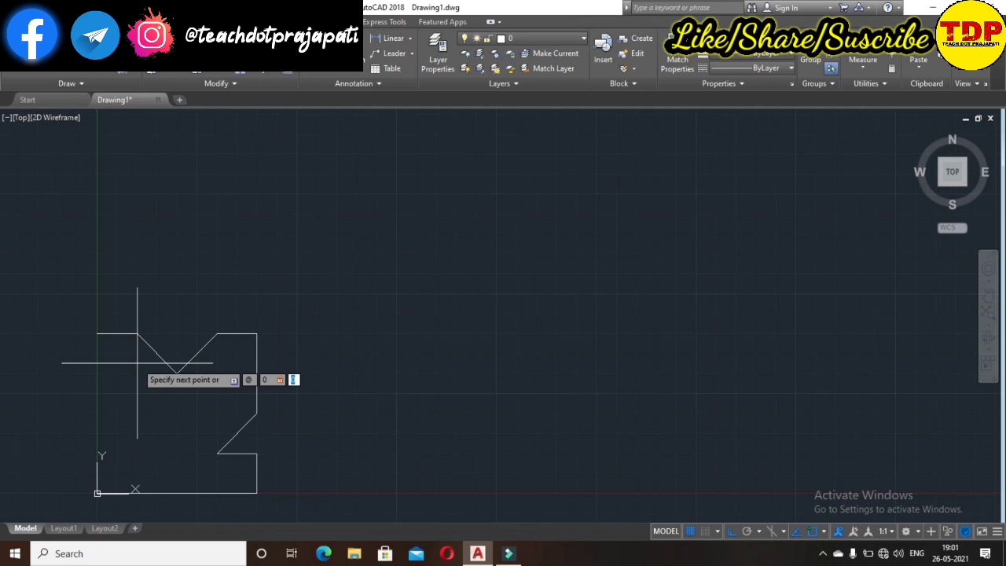
type("-2")
type("00")
key("Return")
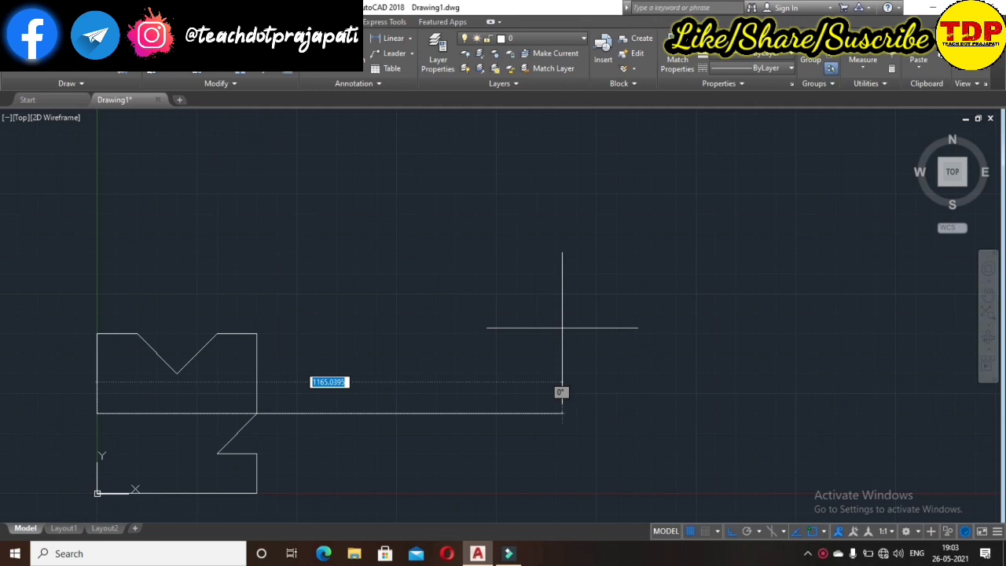
left_click(562, 328)
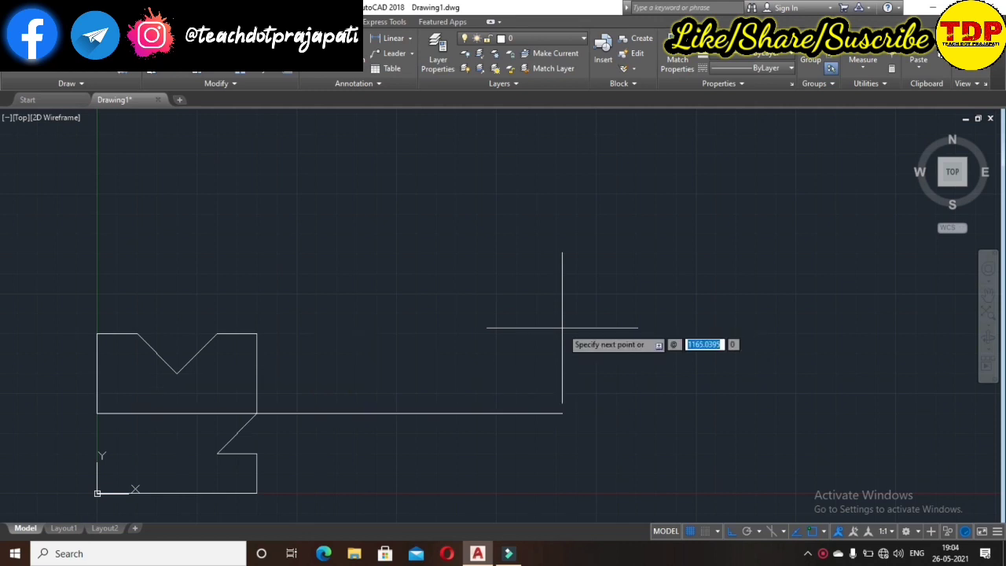
type("100")
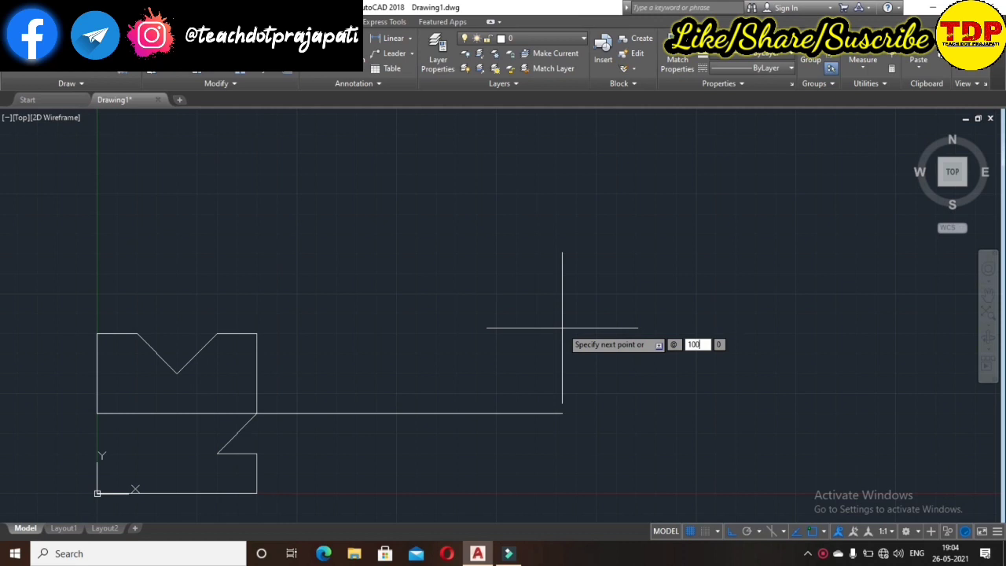
key("Tab")
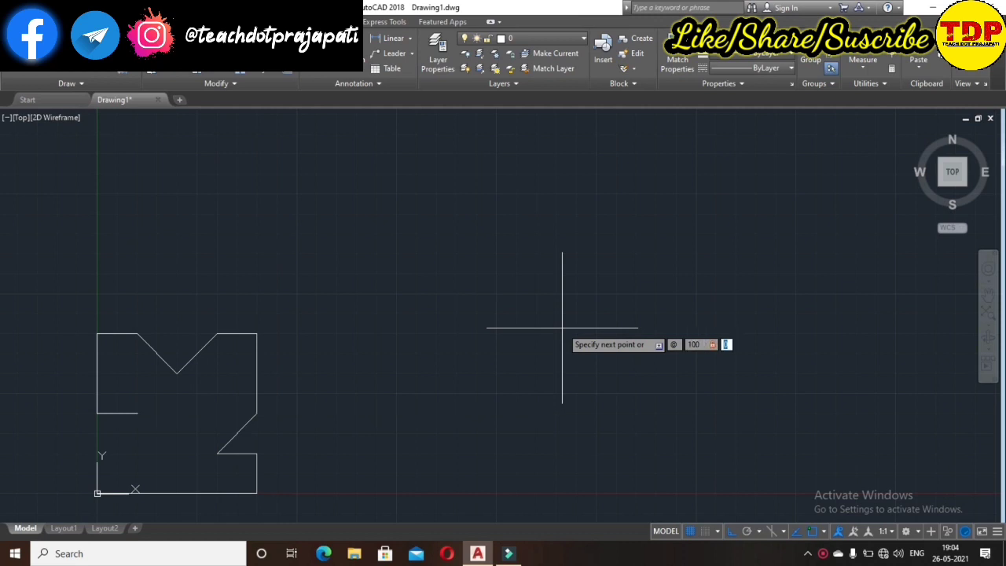
type("-100")
key("Return")
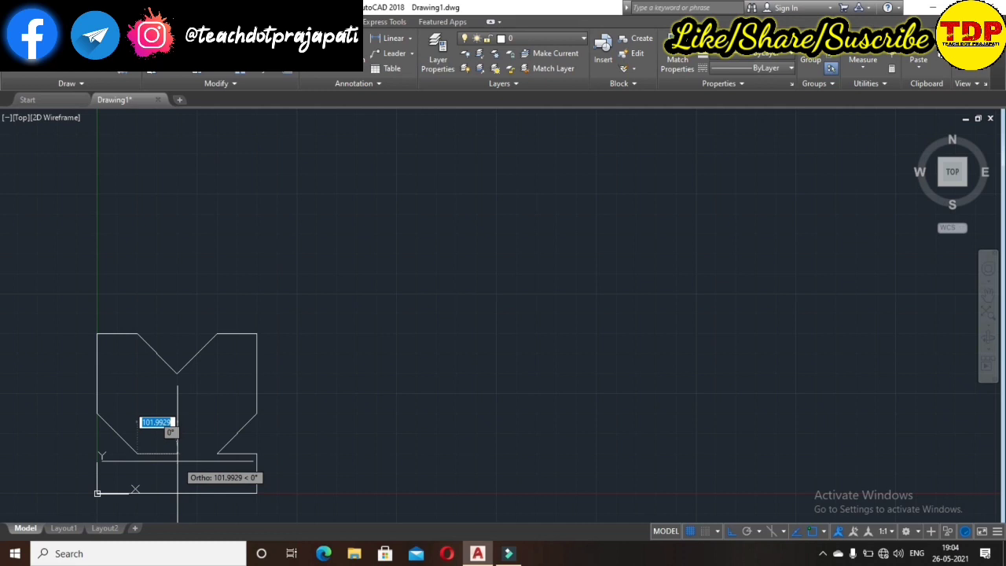
key("Tab")
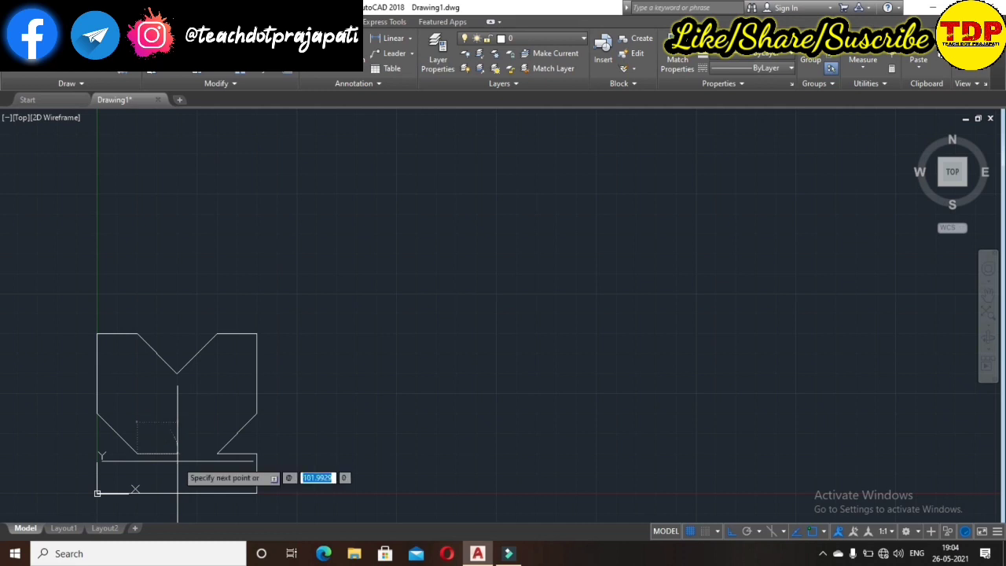
type("-10")
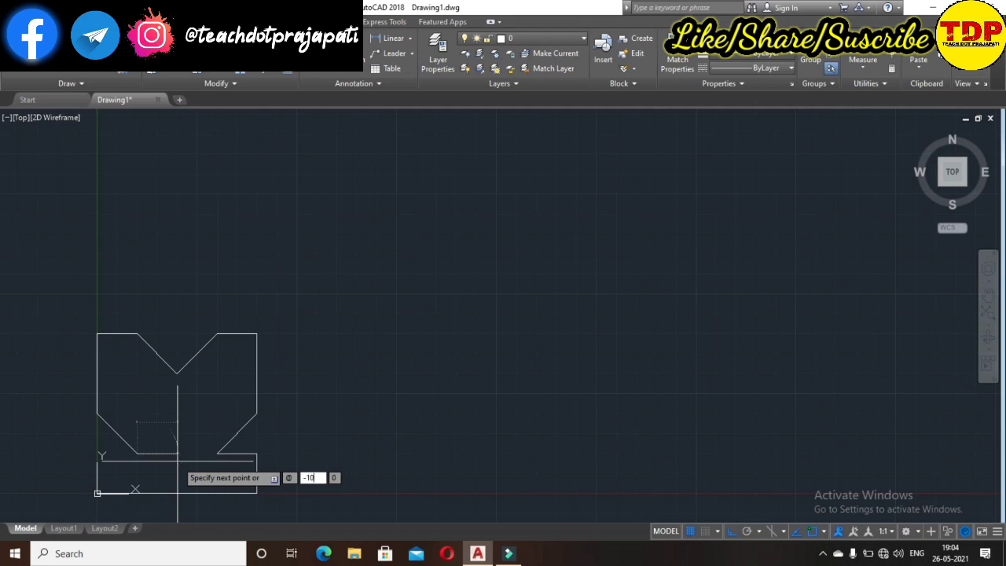
type("0")
type("00")
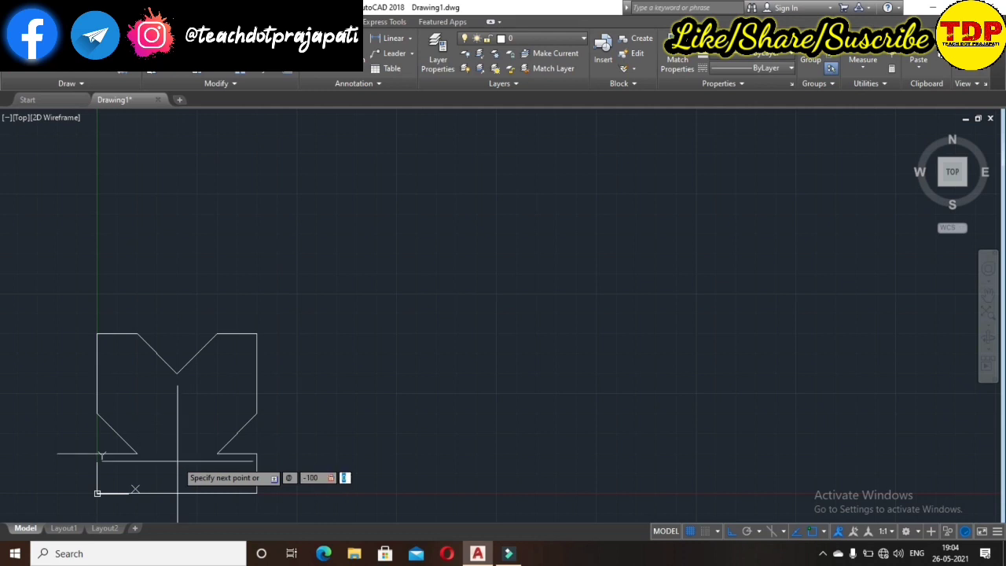
type("0")
key("Return")
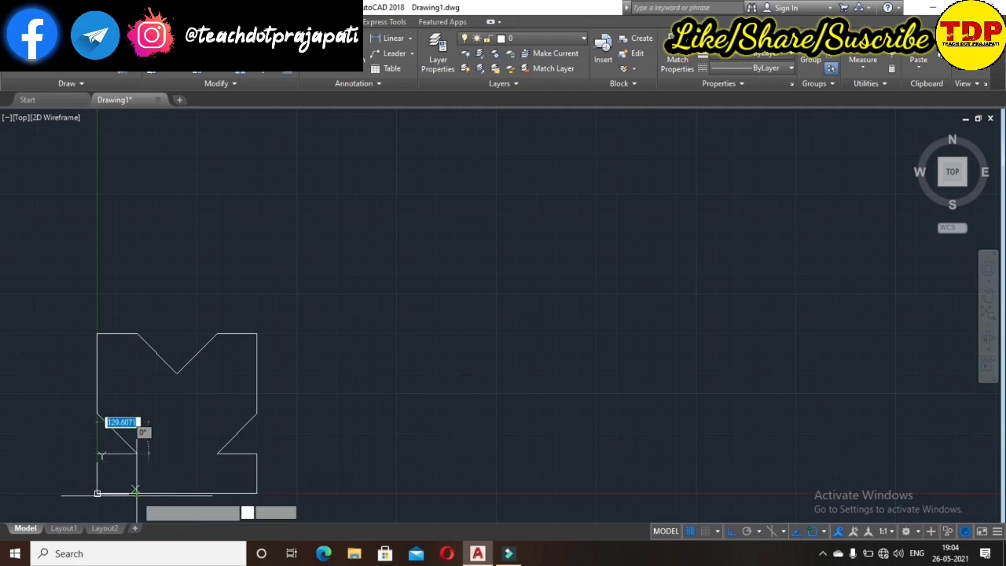
- Draw the final @0,-100 edge down to the start point and end the LINE command
left_click(96, 492)
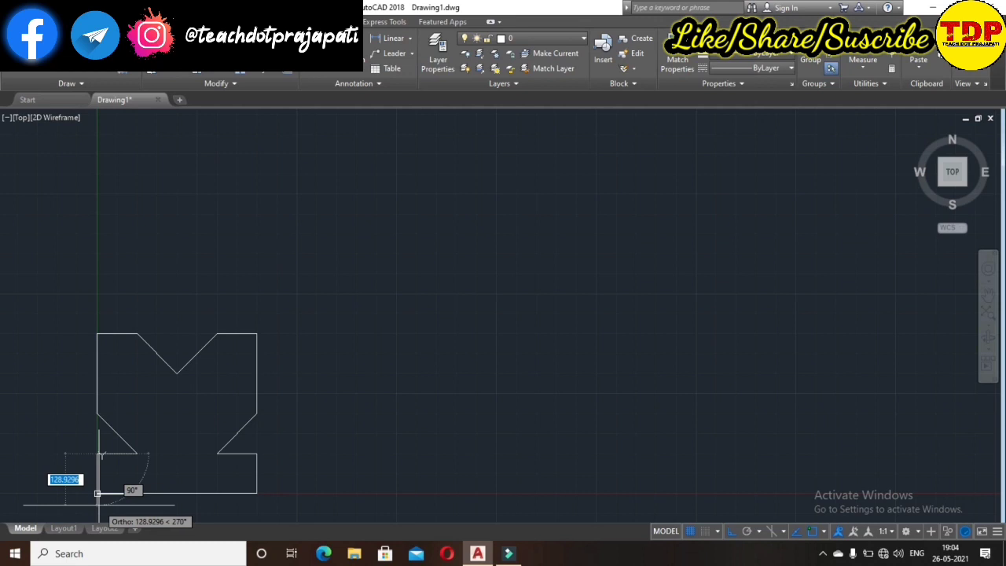
left_click(96, 493)
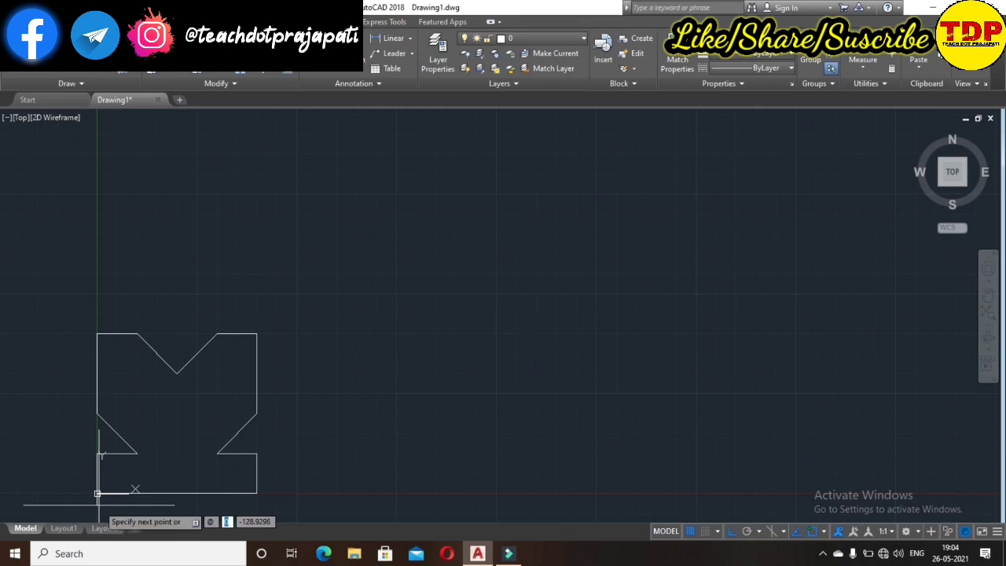
type("0")
key("Tab")
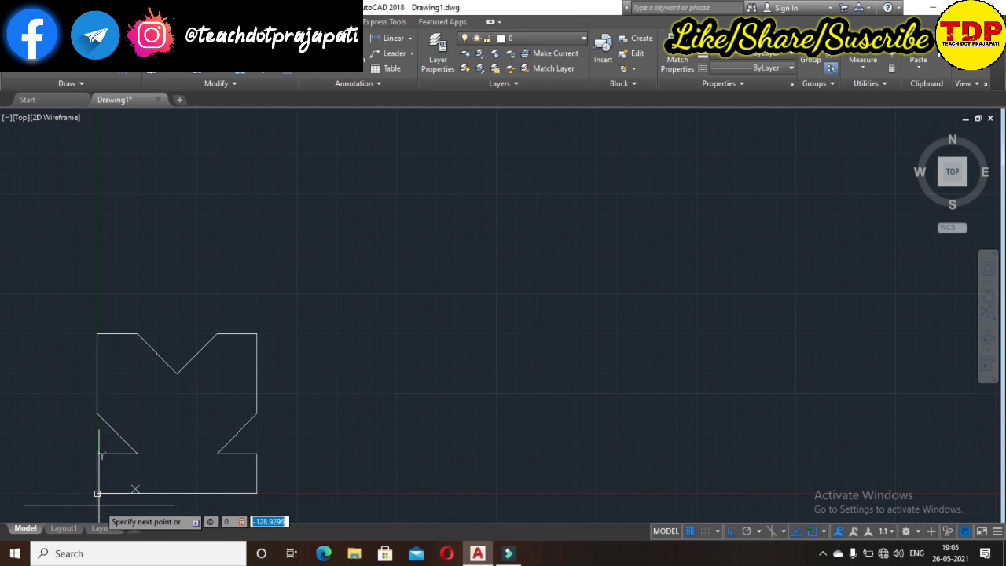
type("-")
type("100")
key("Return")
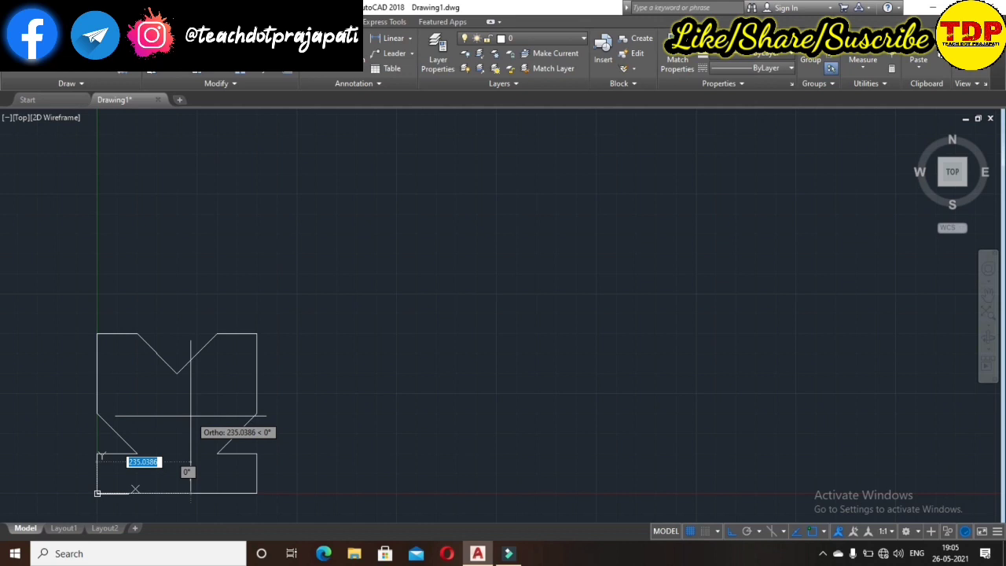
key("Return")
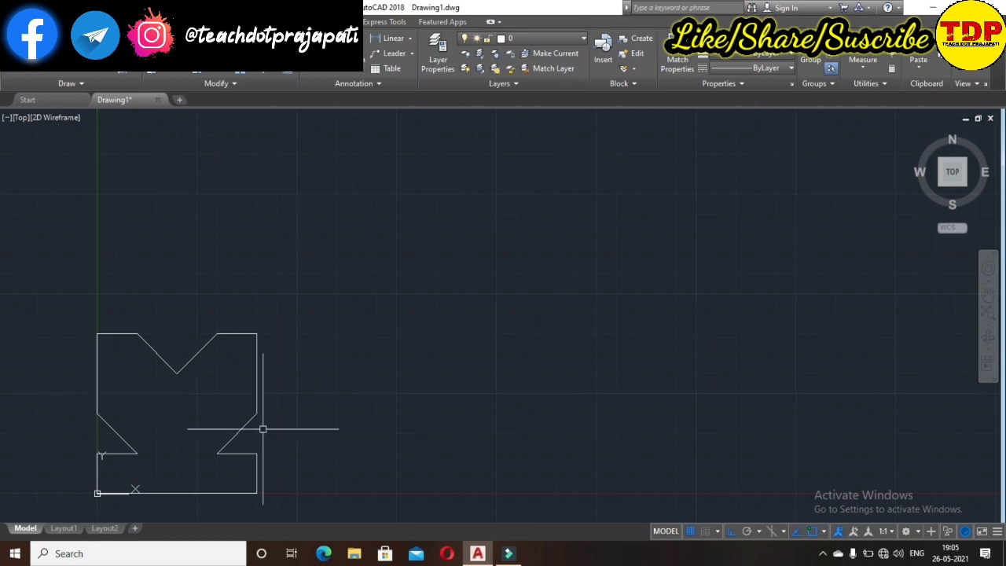
- Pan the finished M outline up and zoom in for a closer look
middle_click_drag(174, 432, 201, 360)
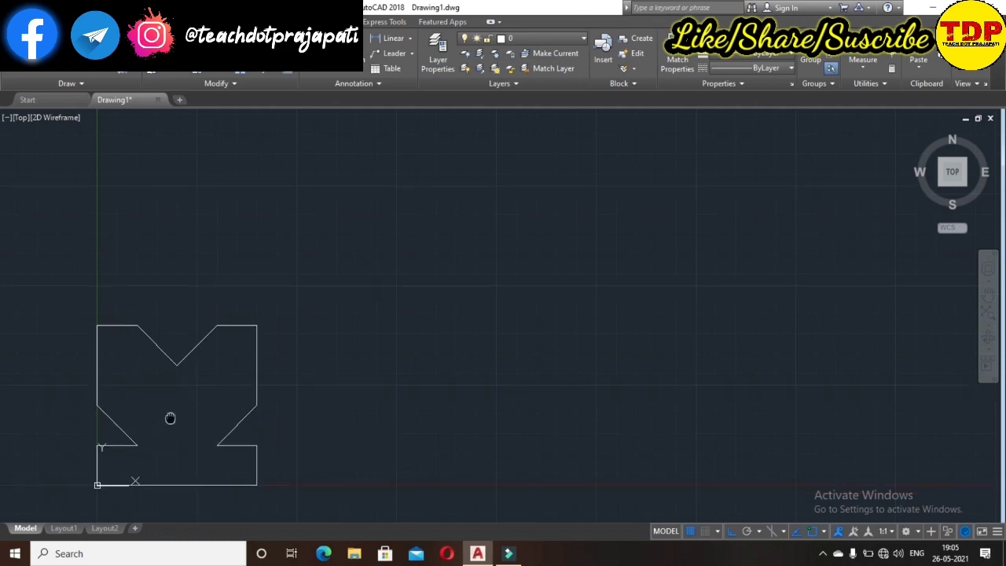
scroll(189, 348, "up", 2)
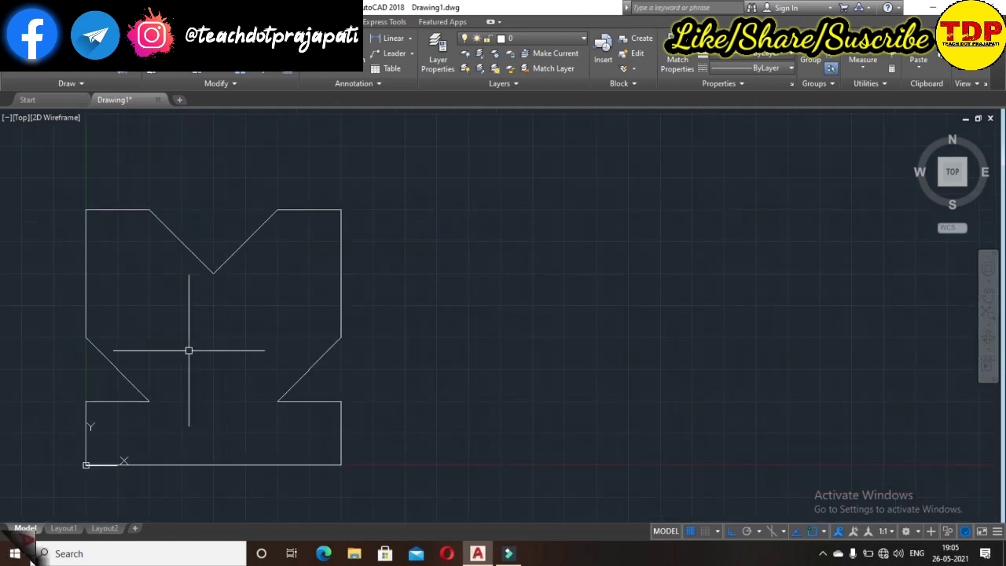